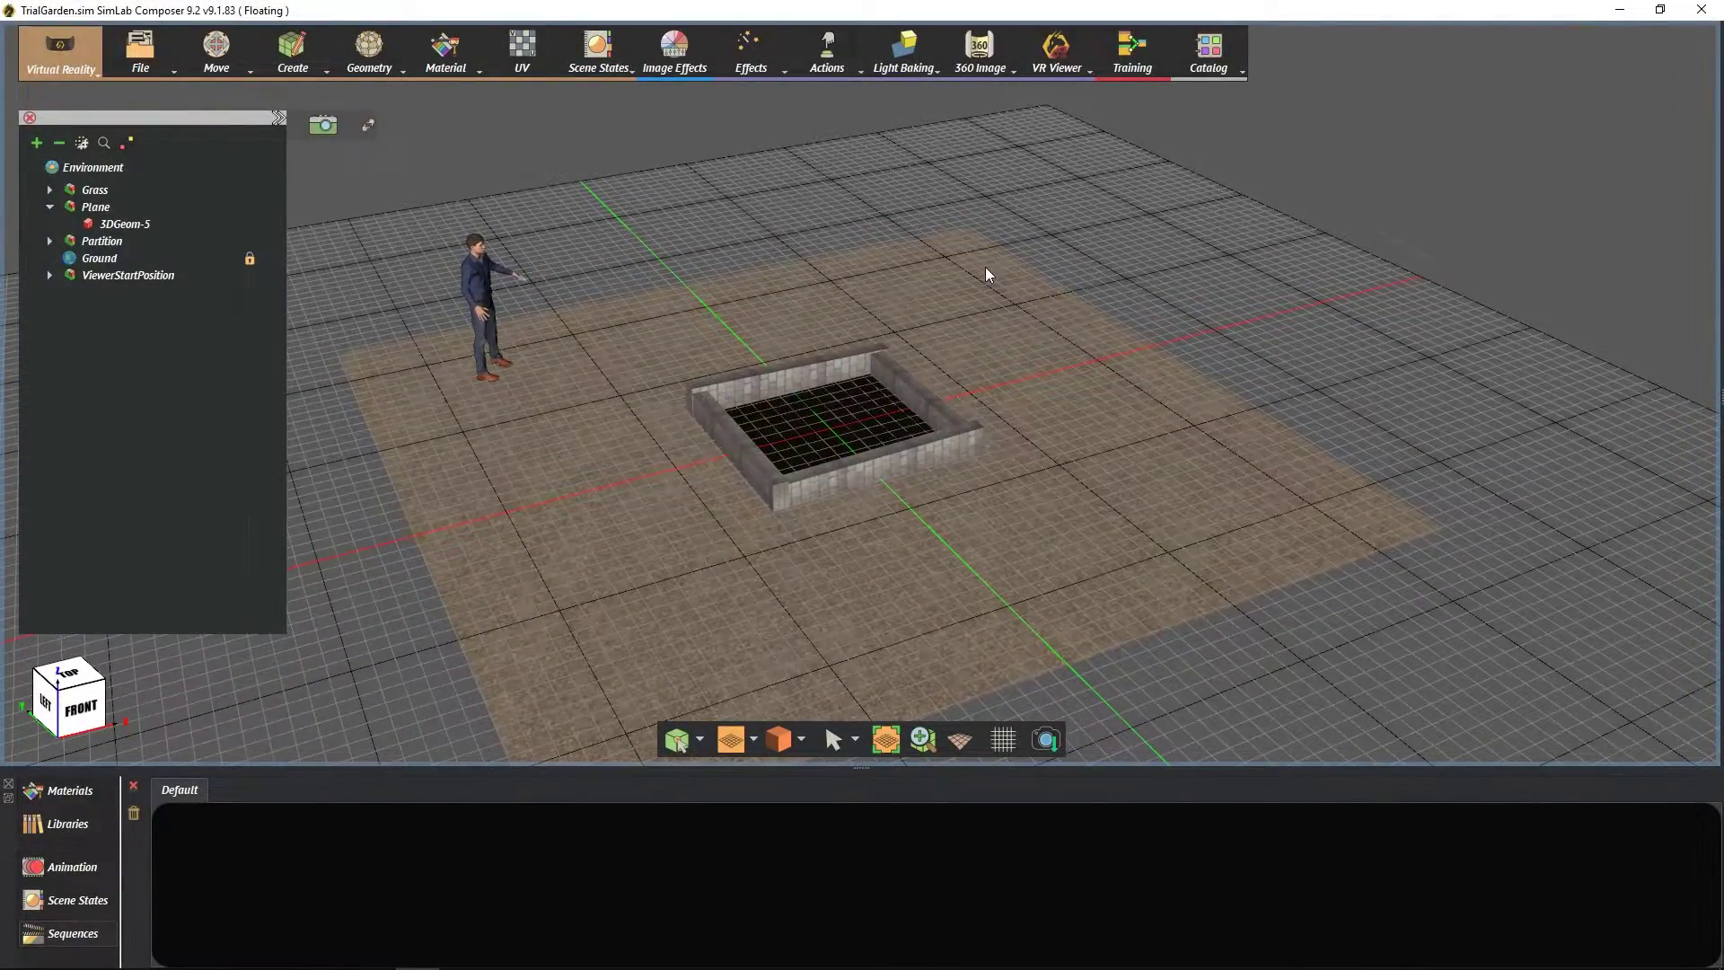
- Orbit to a top-down view of the garden and collapse Plane in the scene tree
middle_click_drag(835, 310, 802, 284)
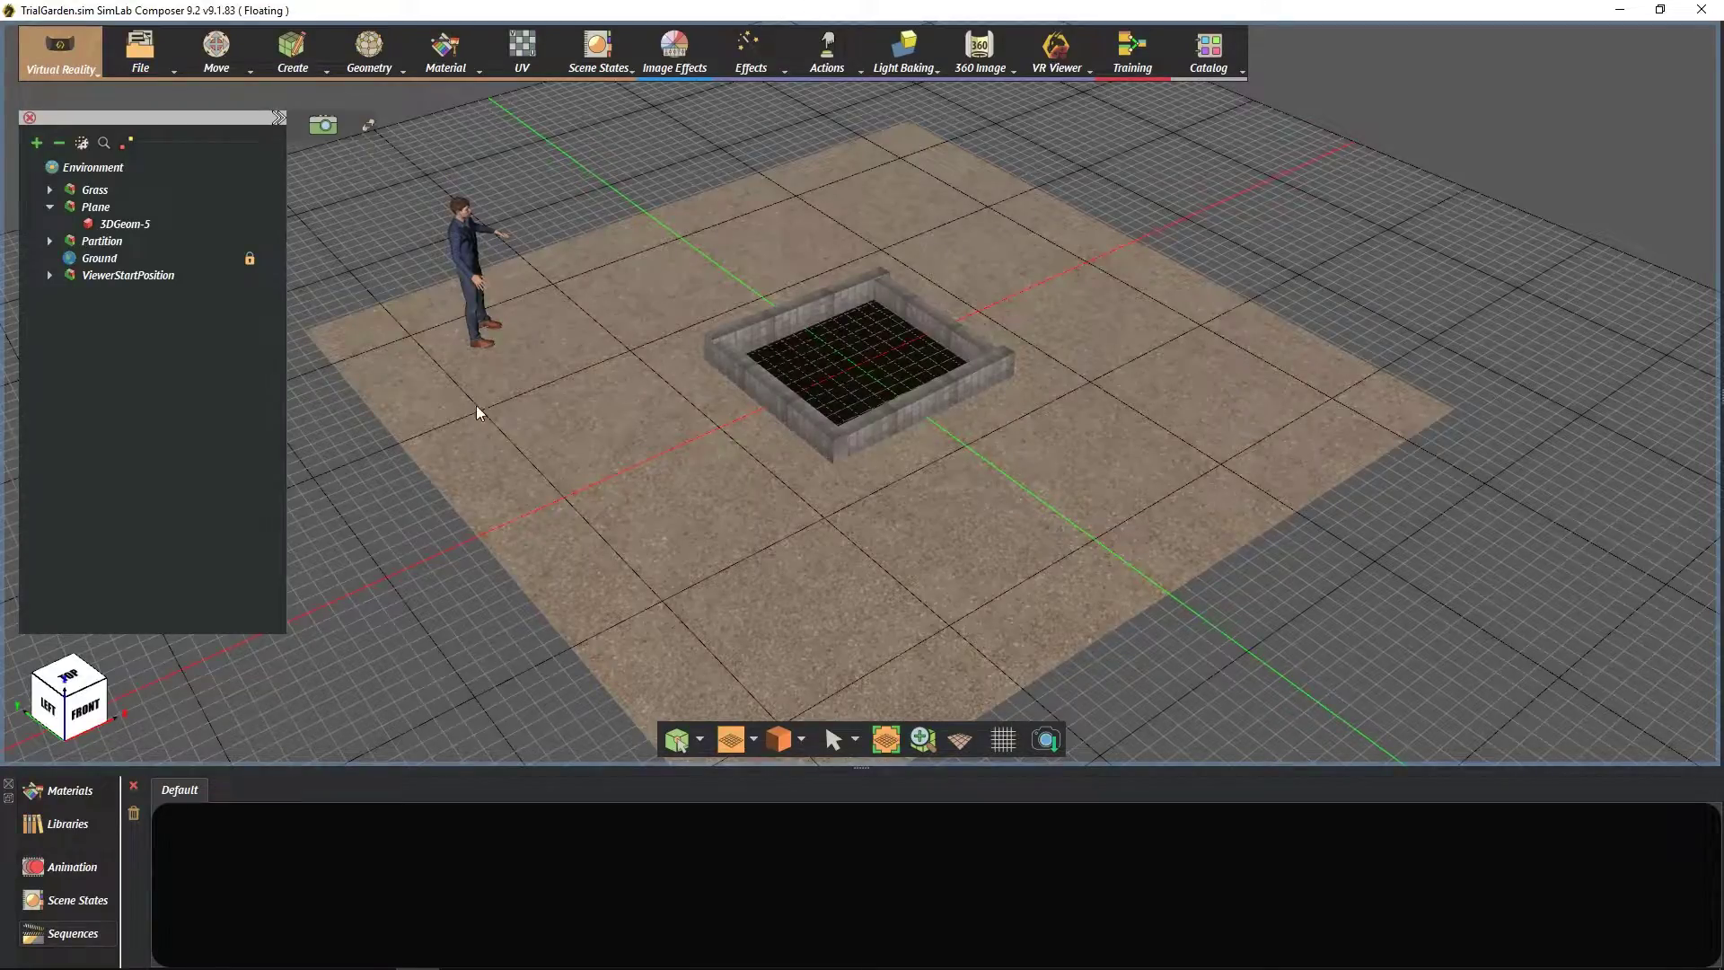
middle_click_drag(723, 382, 700, 404)
middle_click_drag(866, 428, 1004, 428)
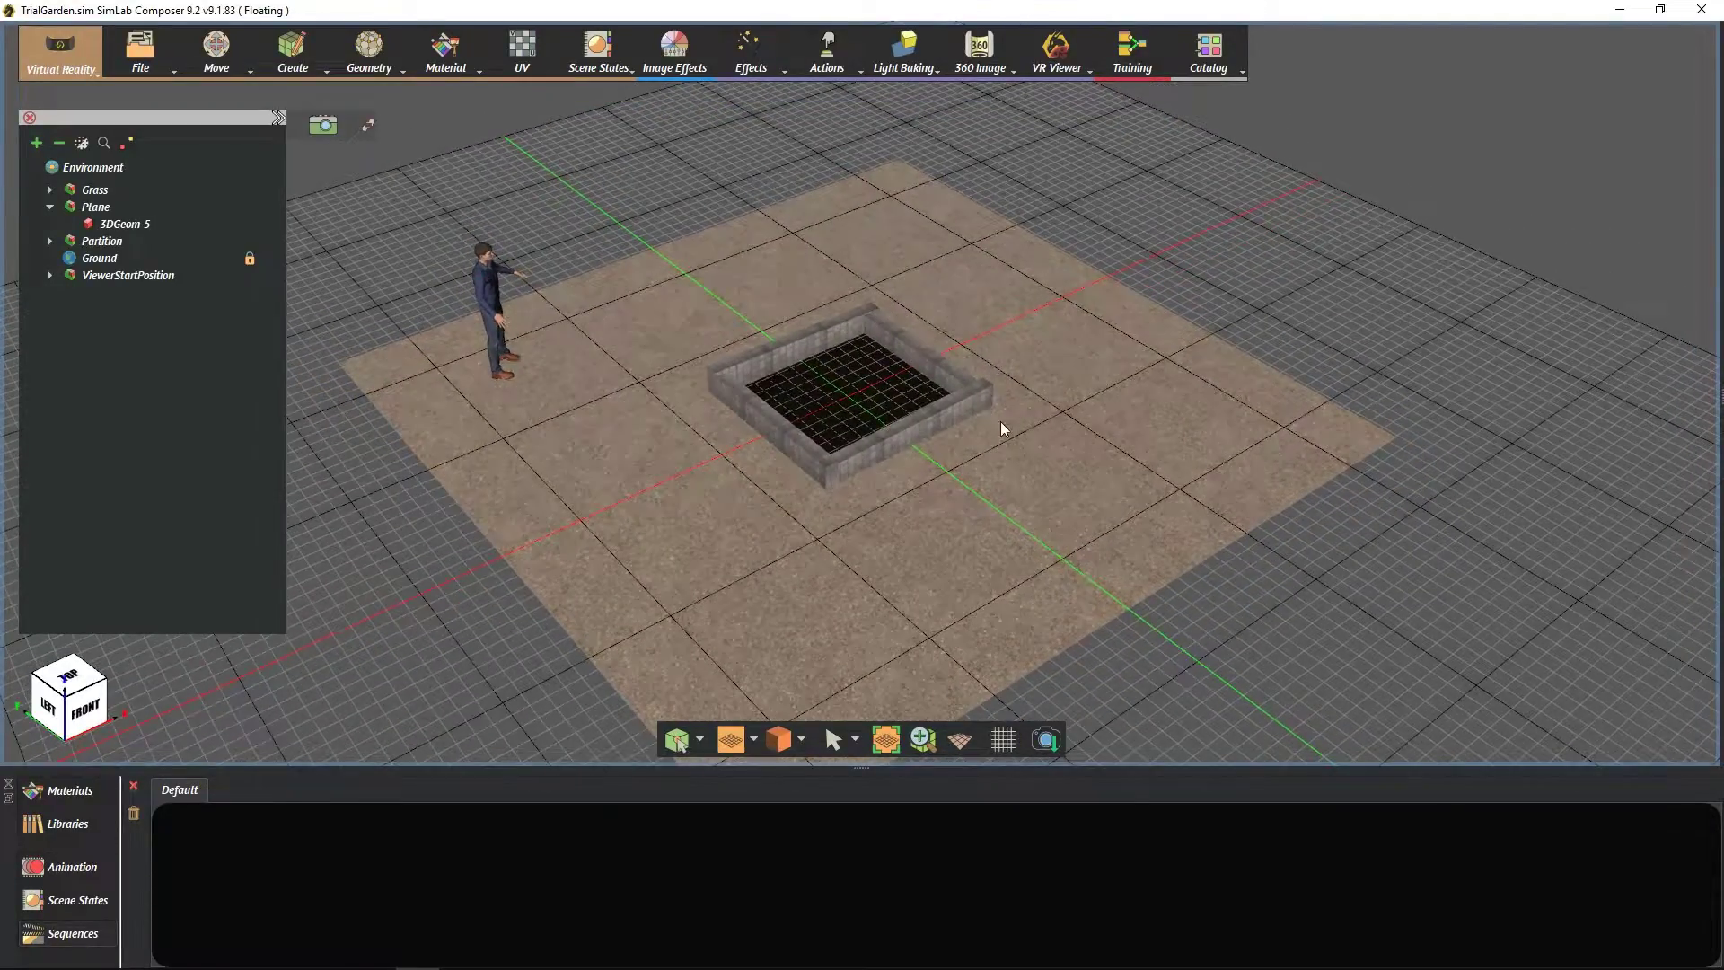
middle_click_drag(919, 352, 408, 639)
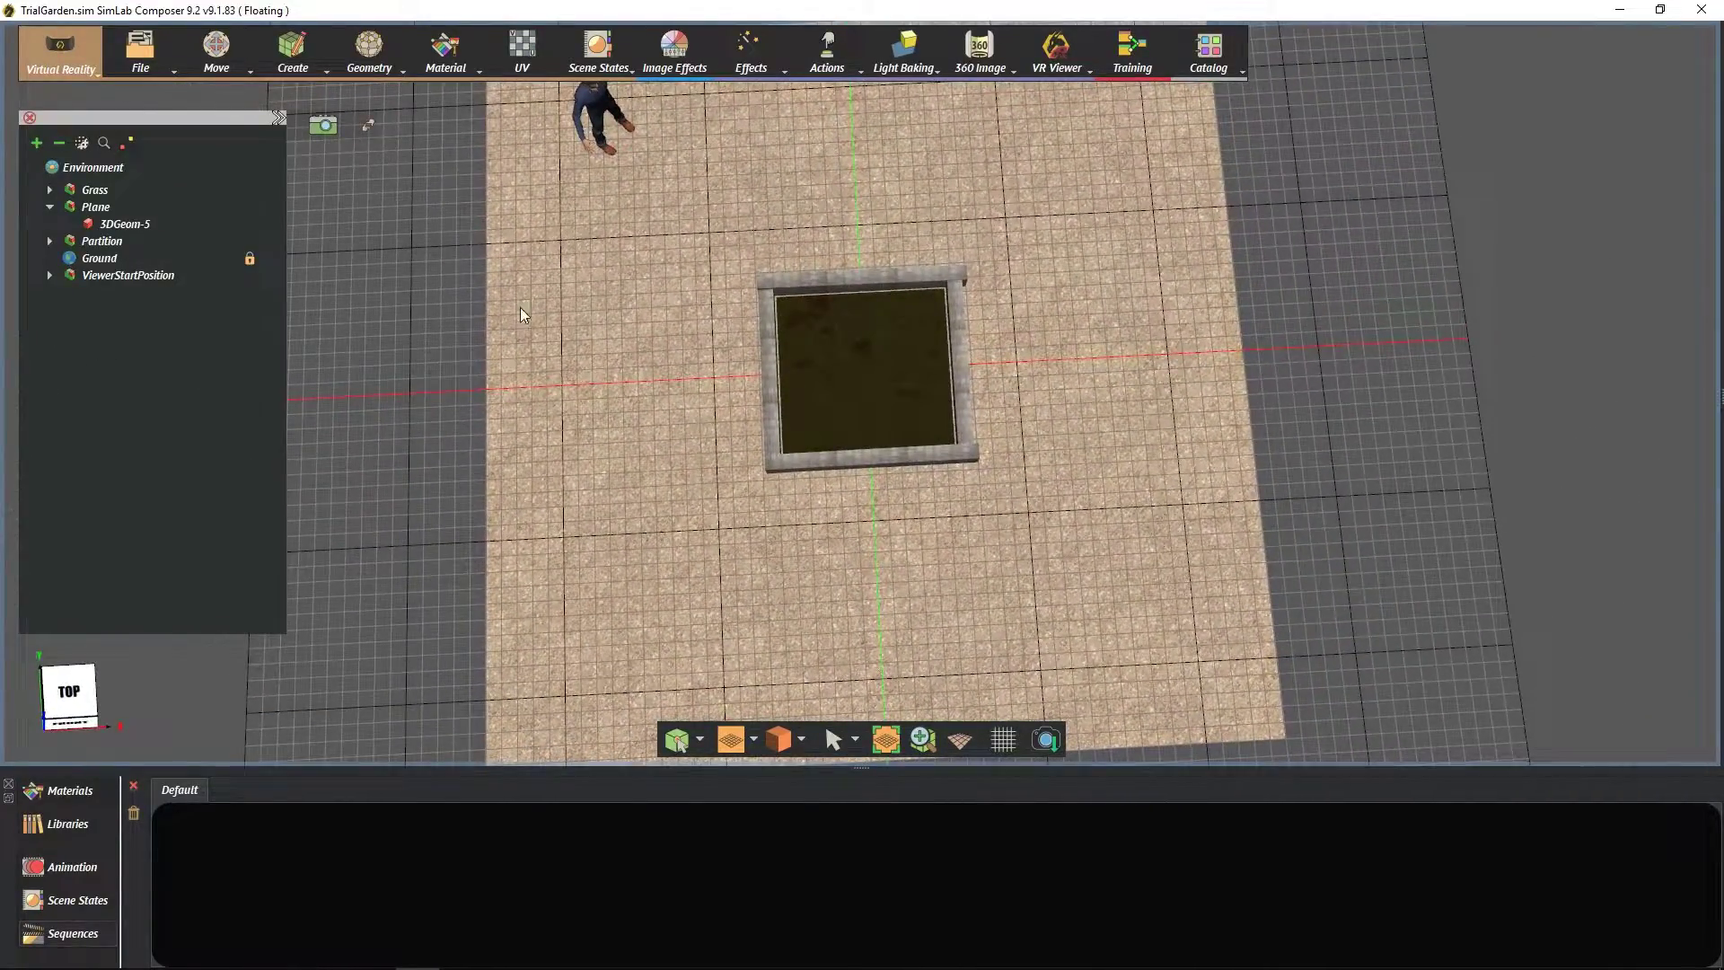
left_click(50, 206)
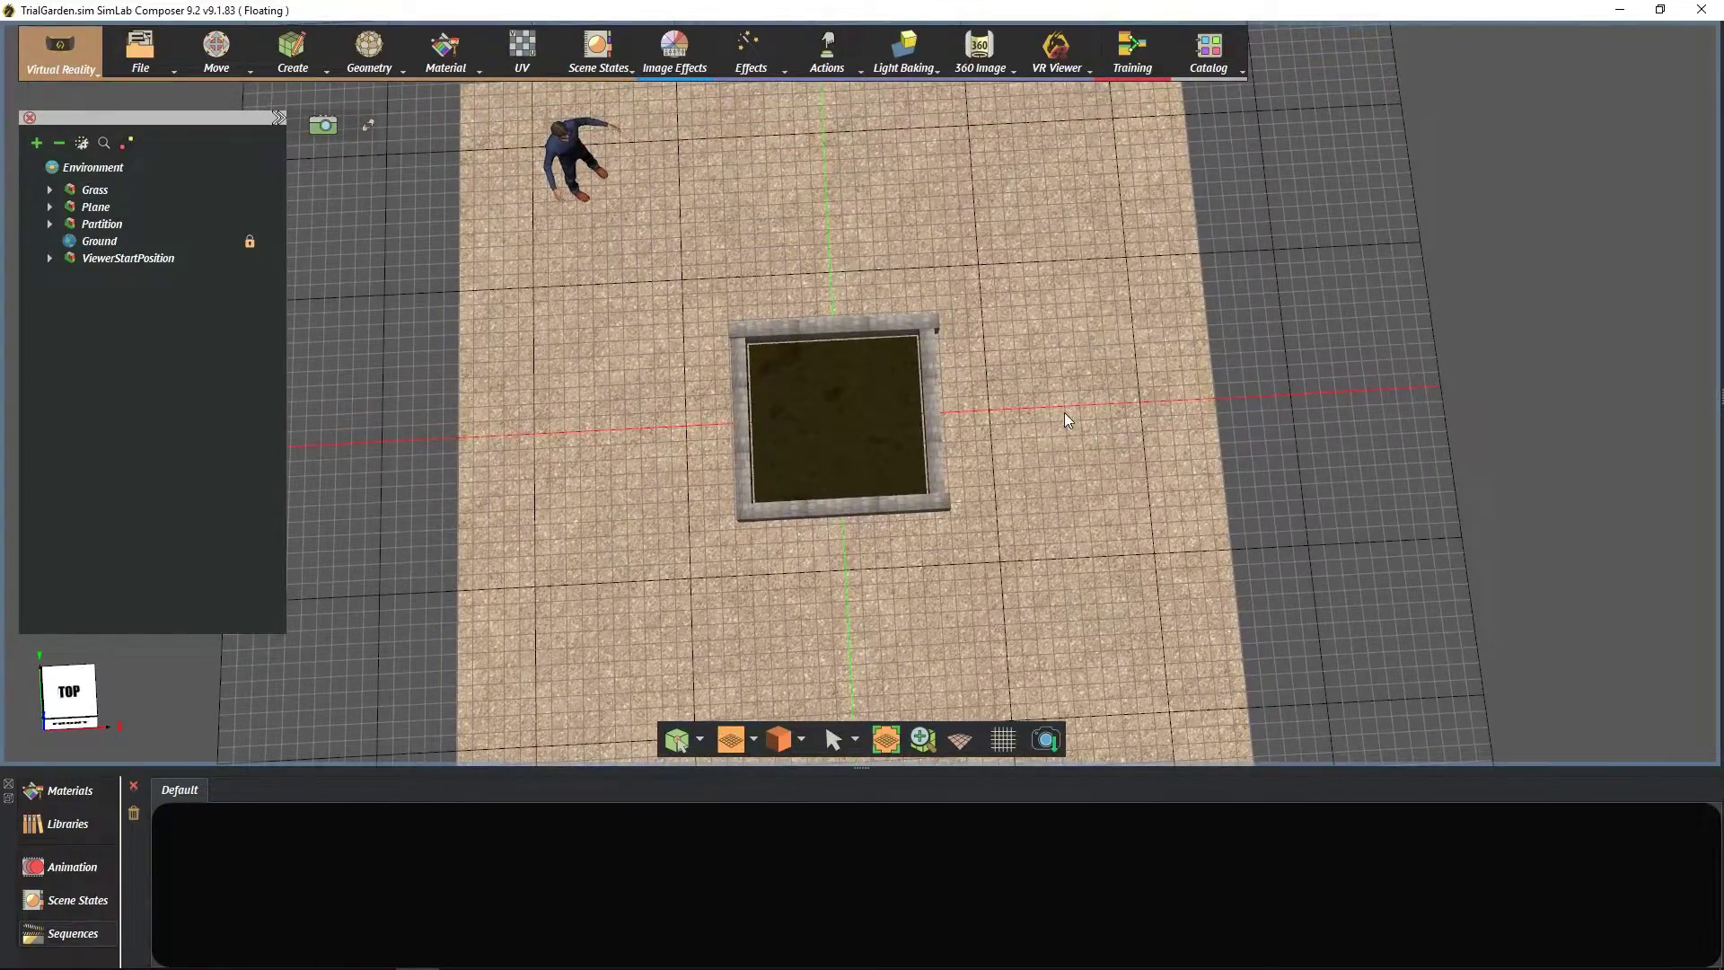
- Tilt back into perspective over the planter and character, then show the workspace modes list
scroll(933, 485, "up", 5)
right_click_drag(685, 393, 908, 338)
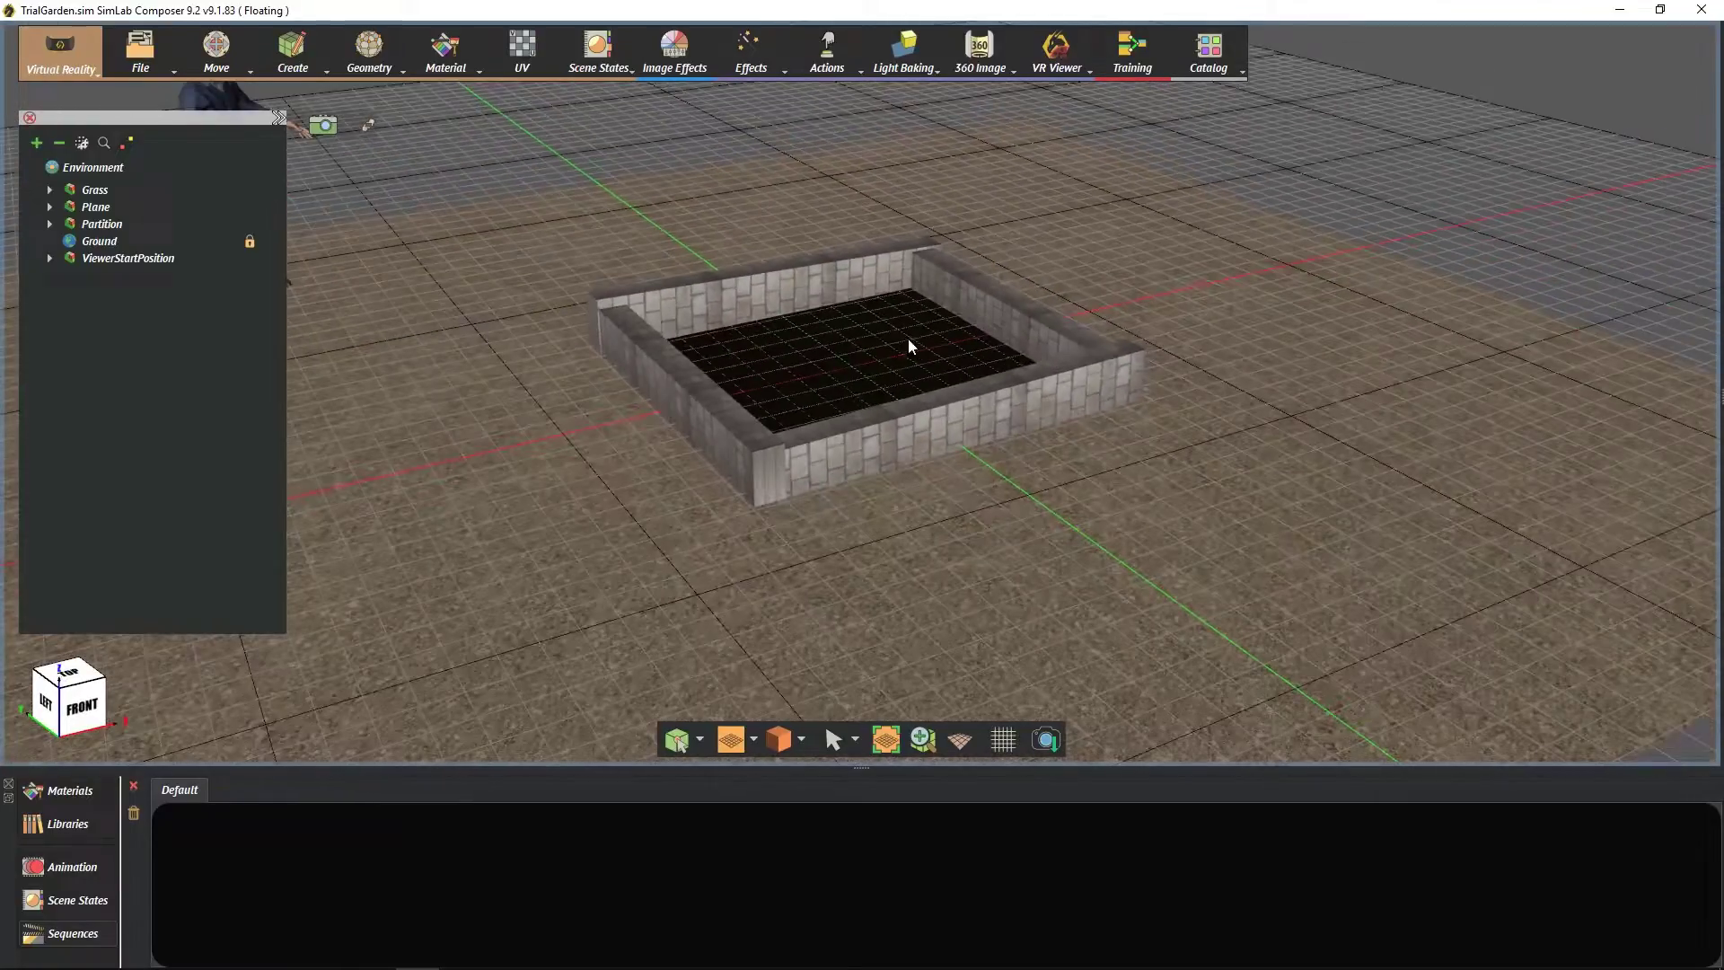
scroll(1080, 299, "down", 5)
right_click_drag(1080, 299, 1290, 293)
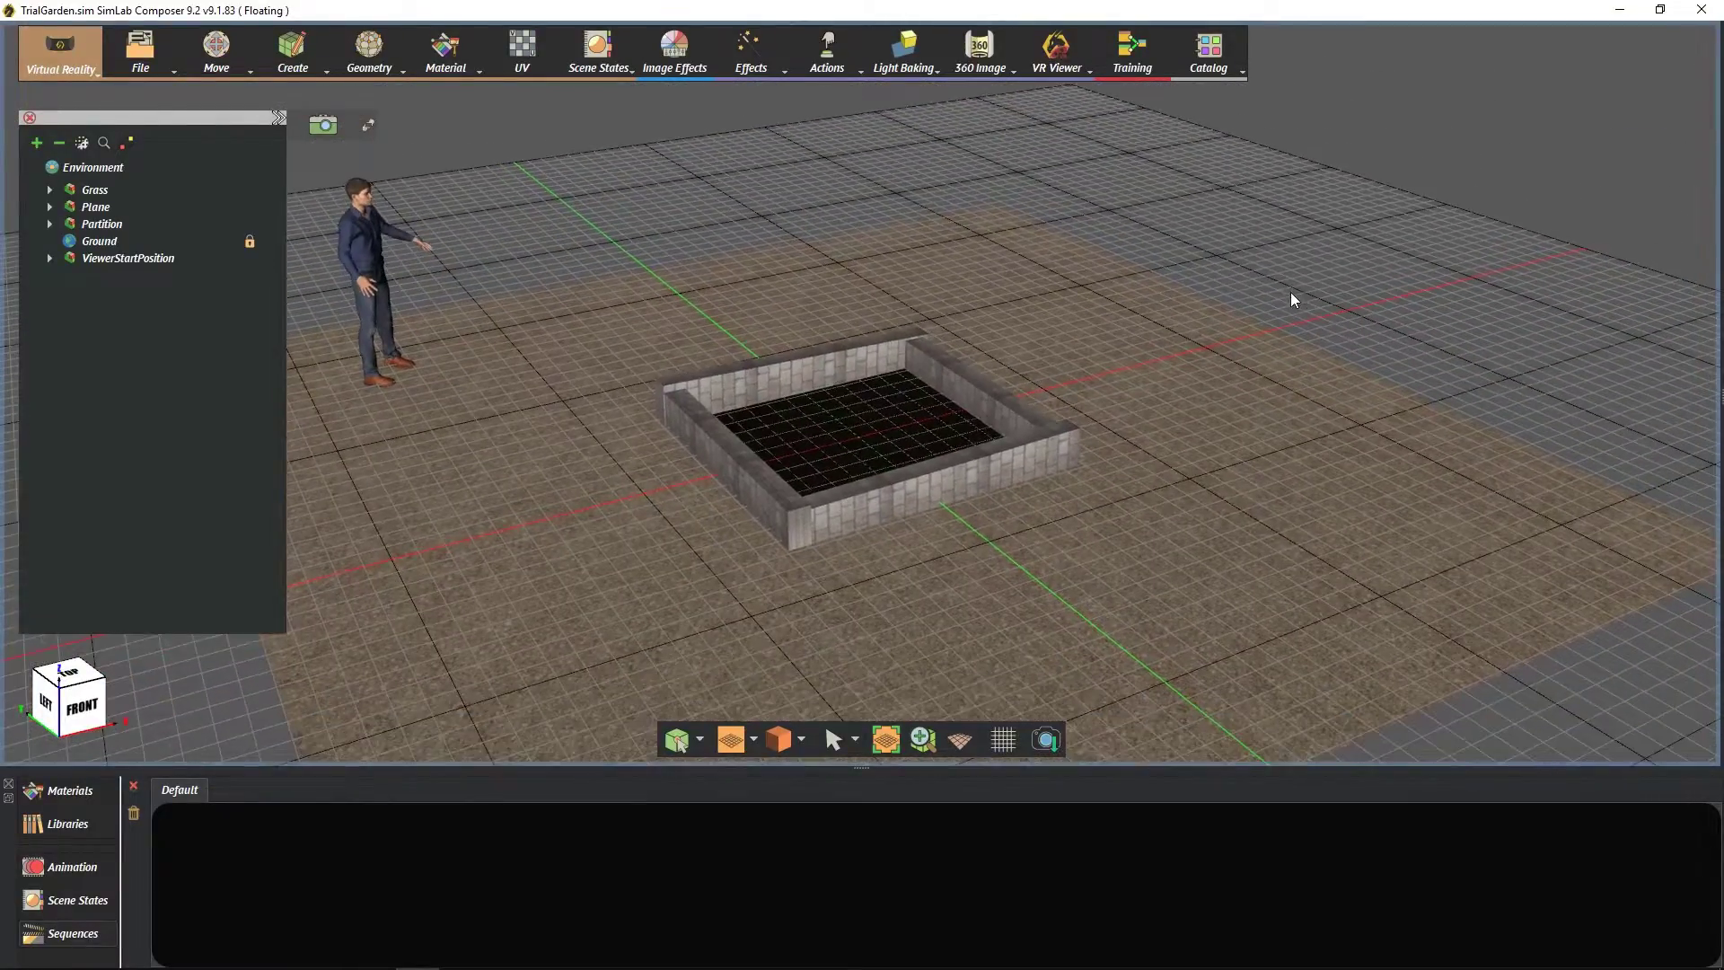
left_click(87, 57)
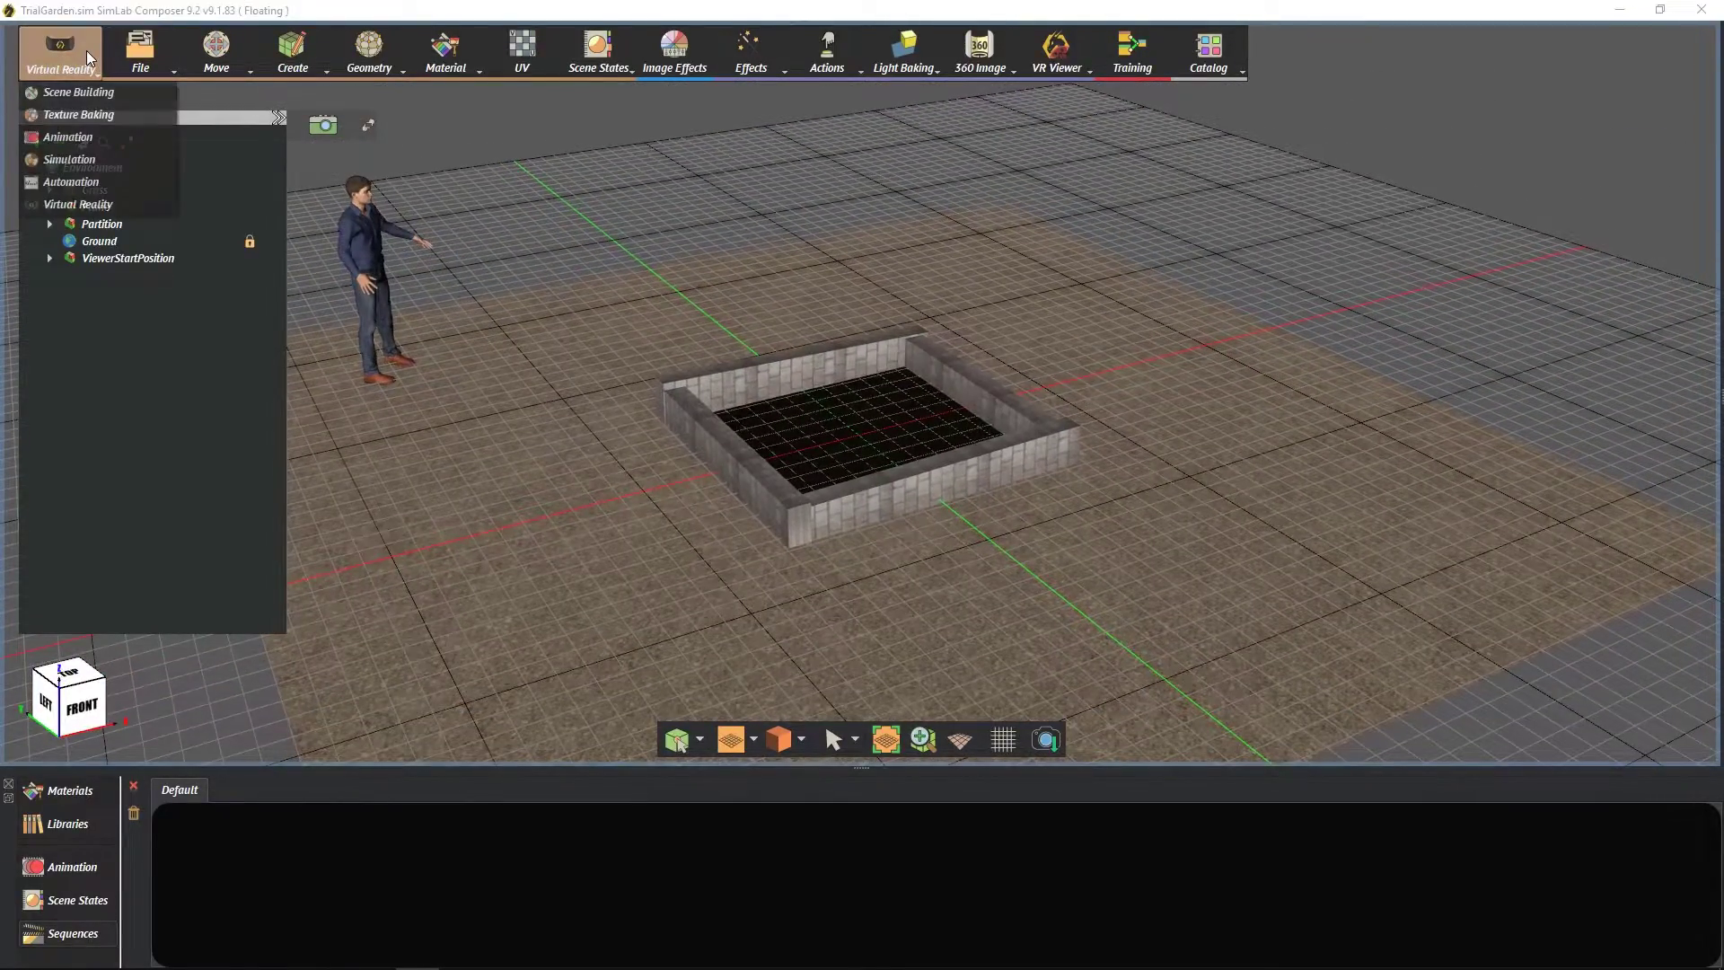
- Switch to the Virtual Reality workspace and add a Landscape Grass effect, creating Grass 0
left_click(82, 208)
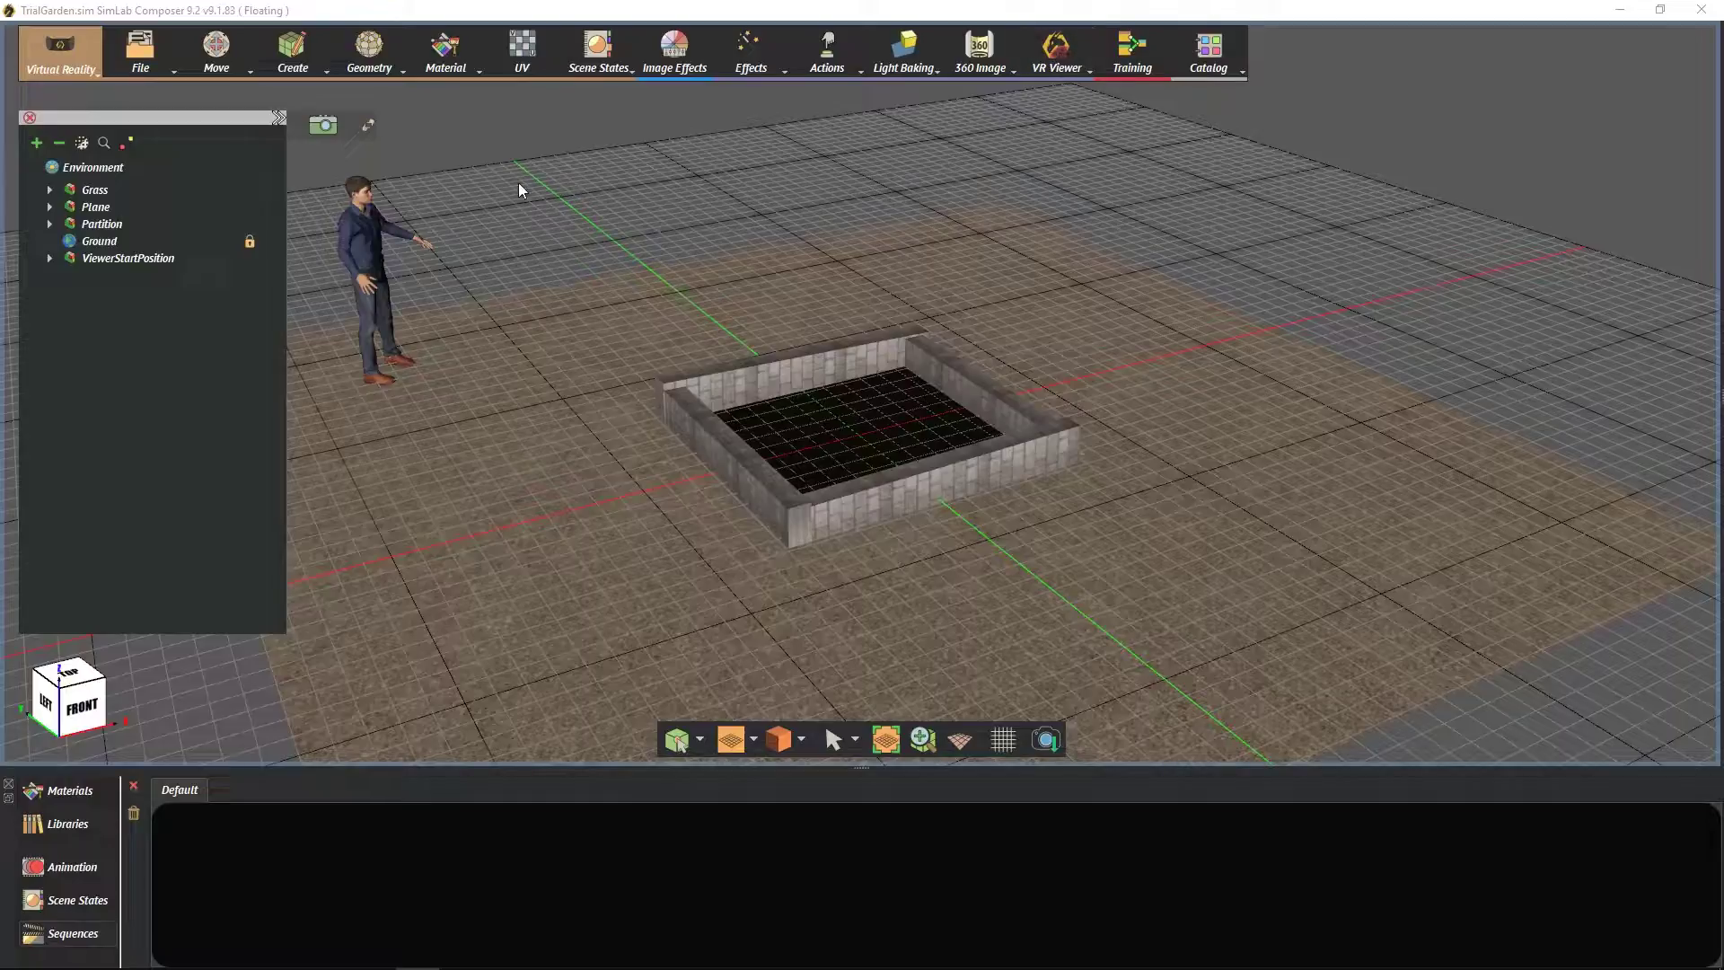
left_click(750, 49)
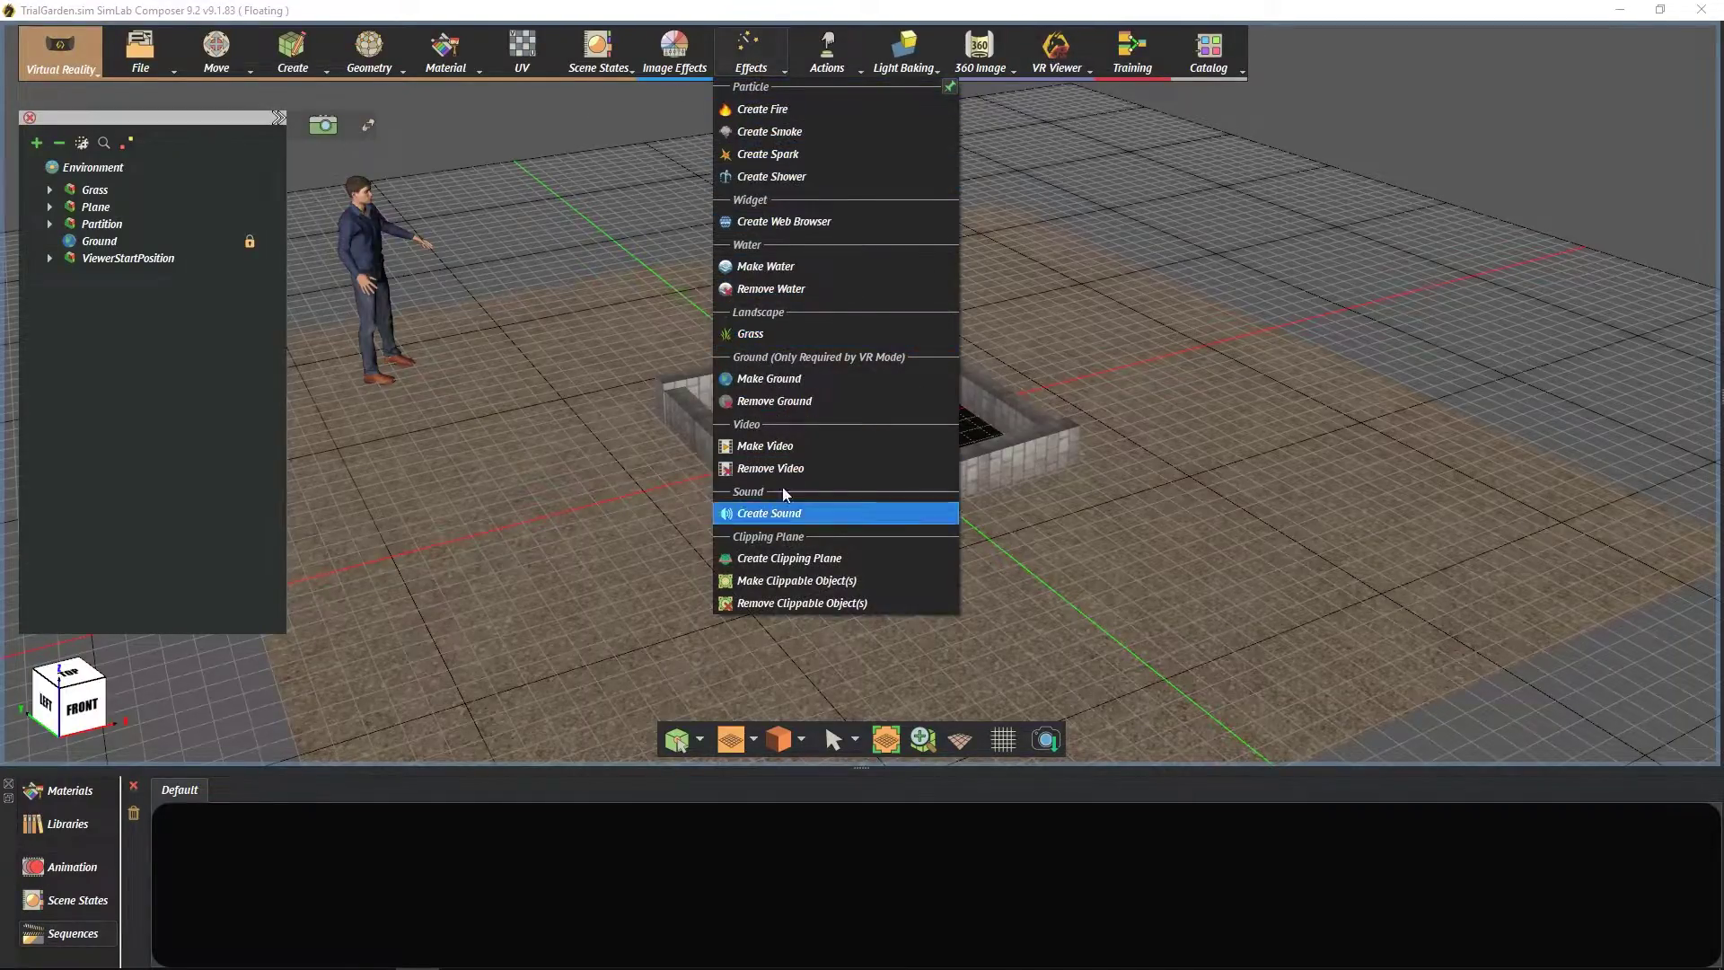
left_click(808, 334)
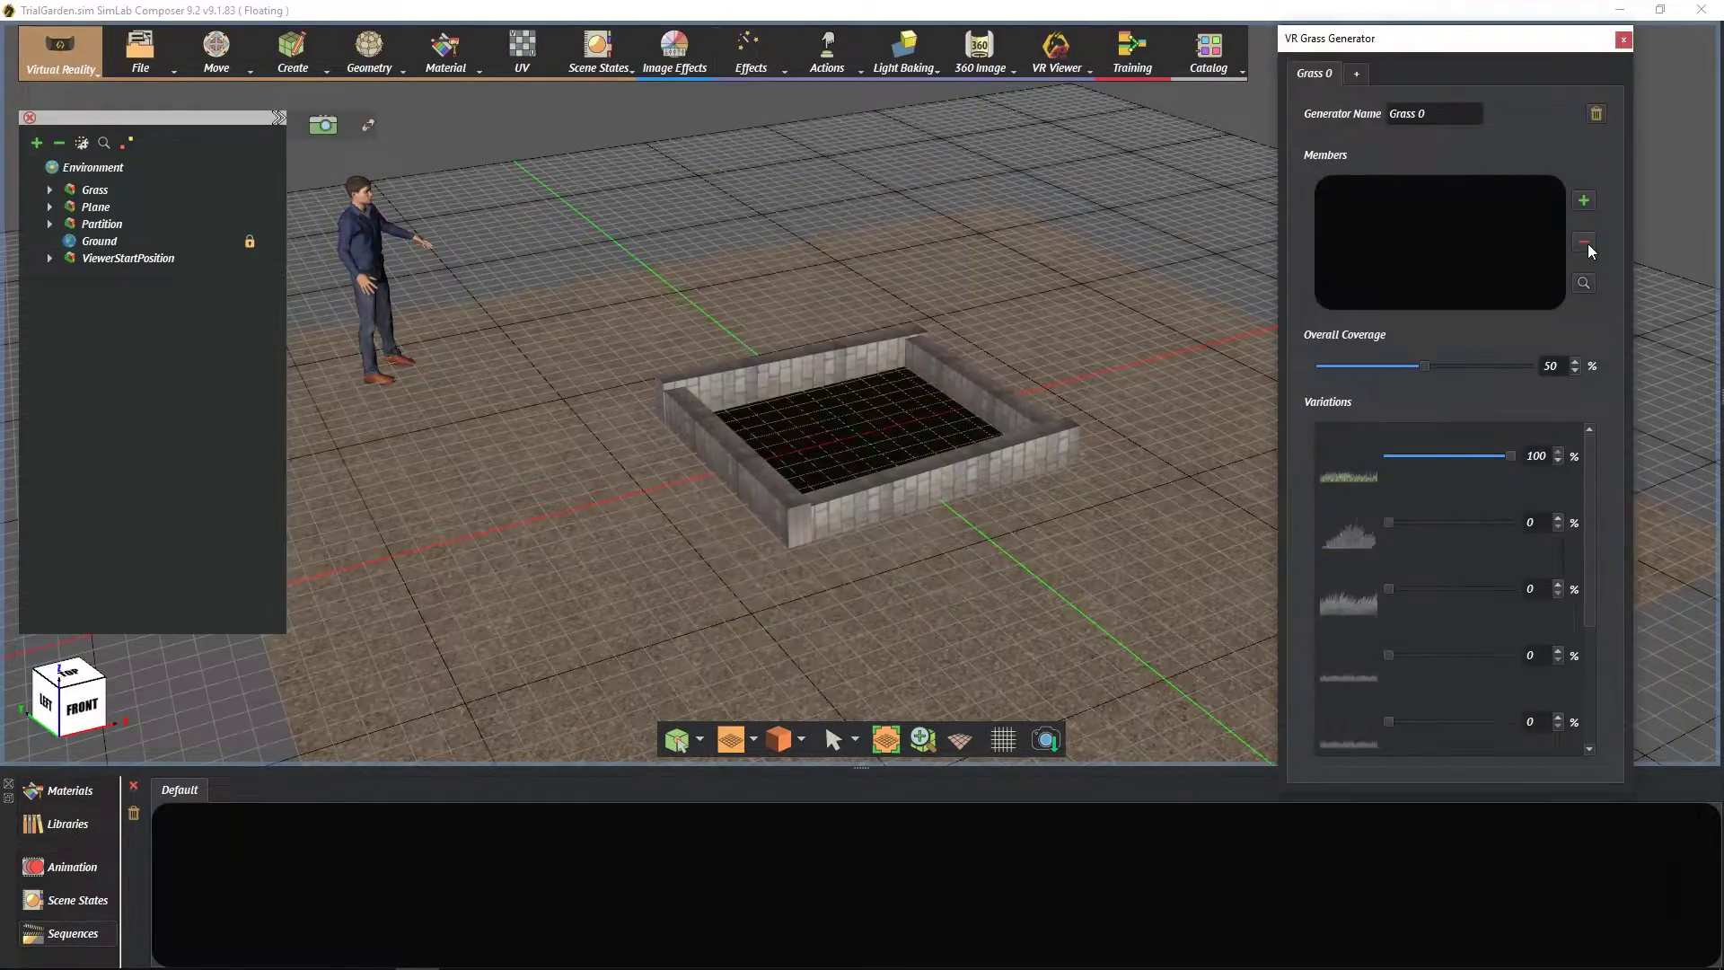
- Launch the VR viewer, then select the Grass patch inside the planter
left_click(1062, 55)
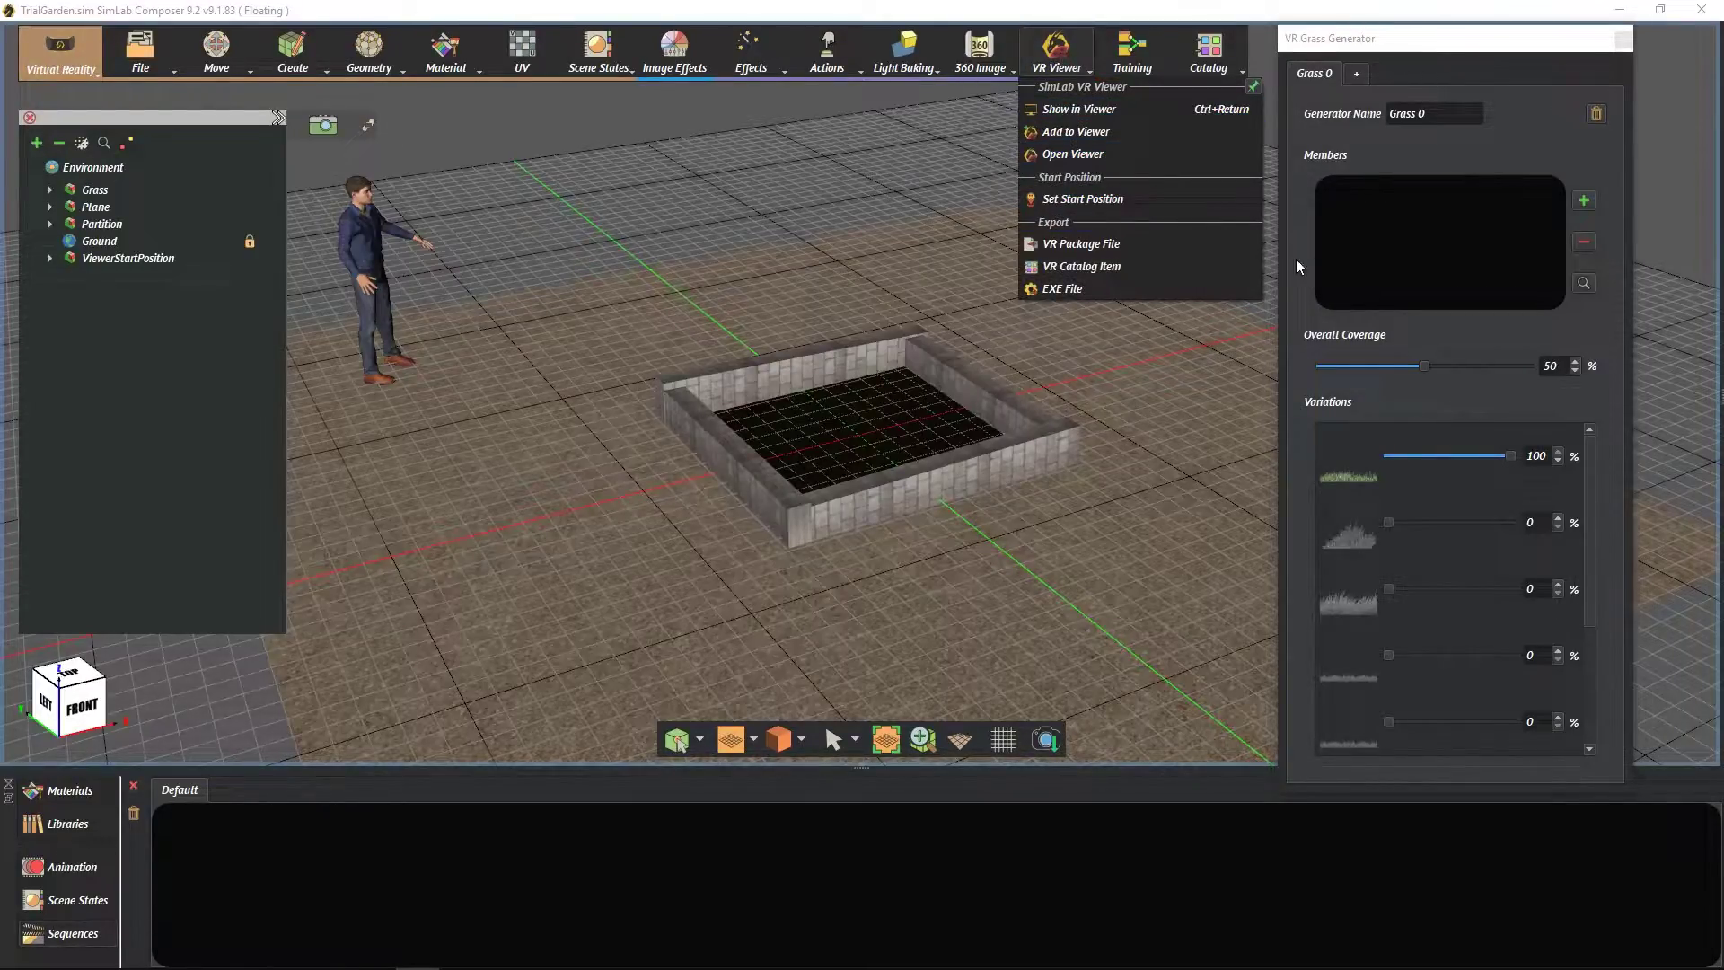
left_click(1167, 157)
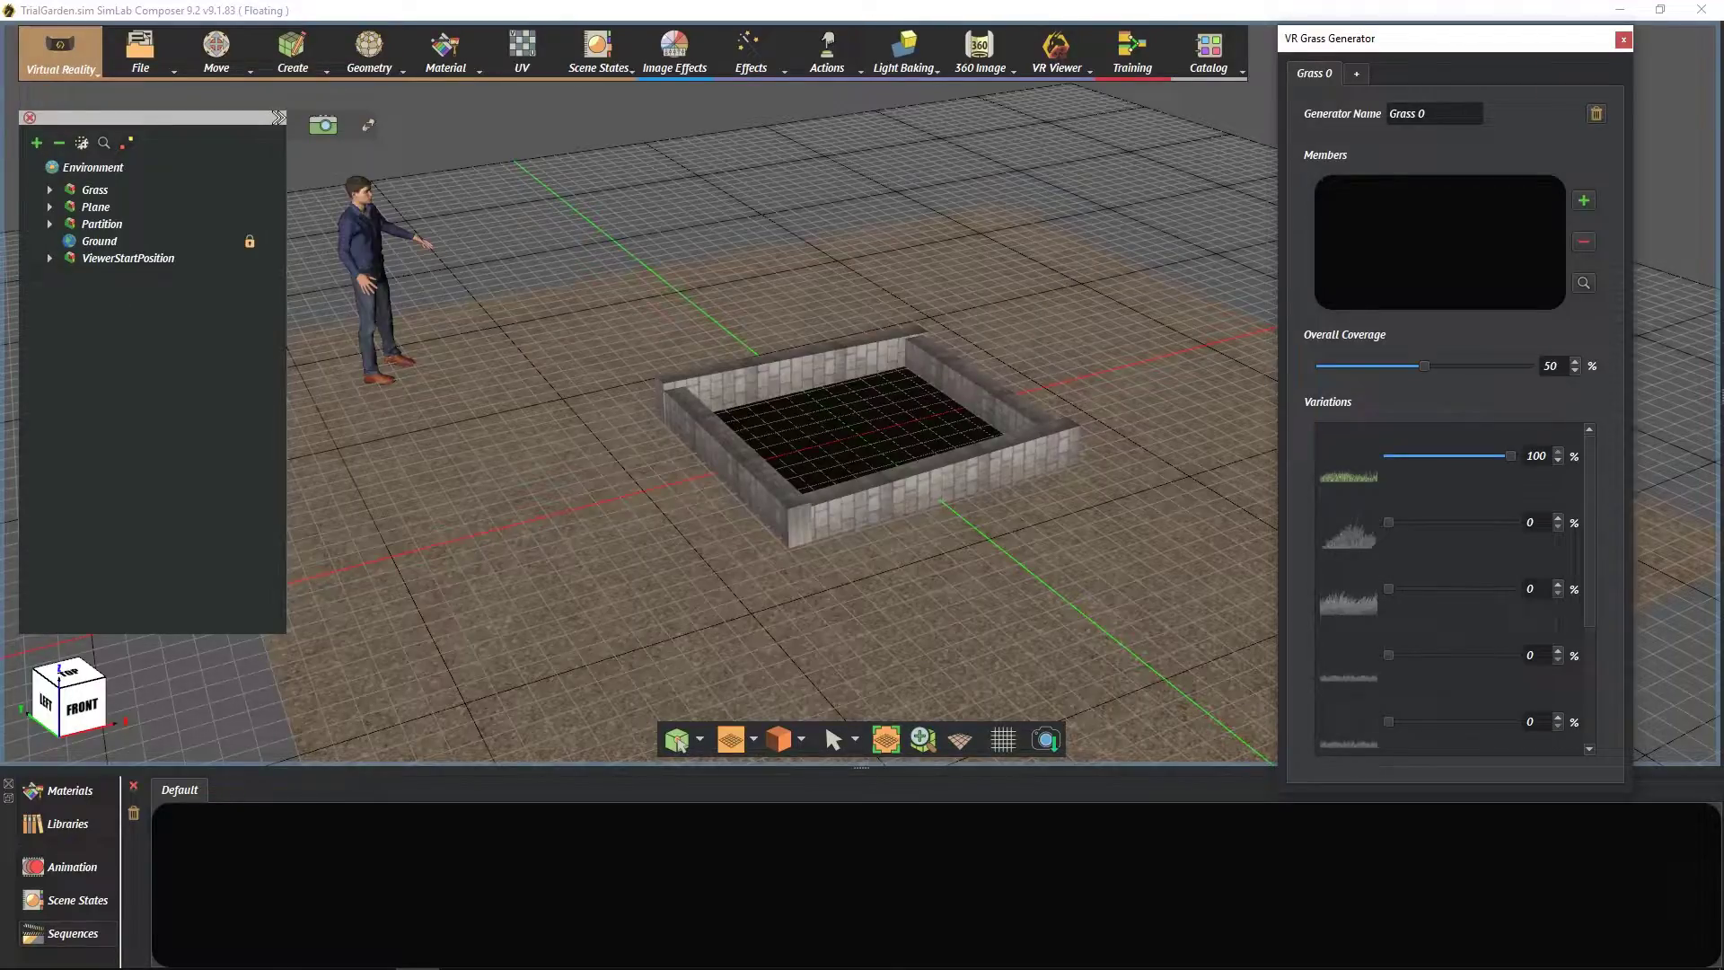
left_click(96, 191)
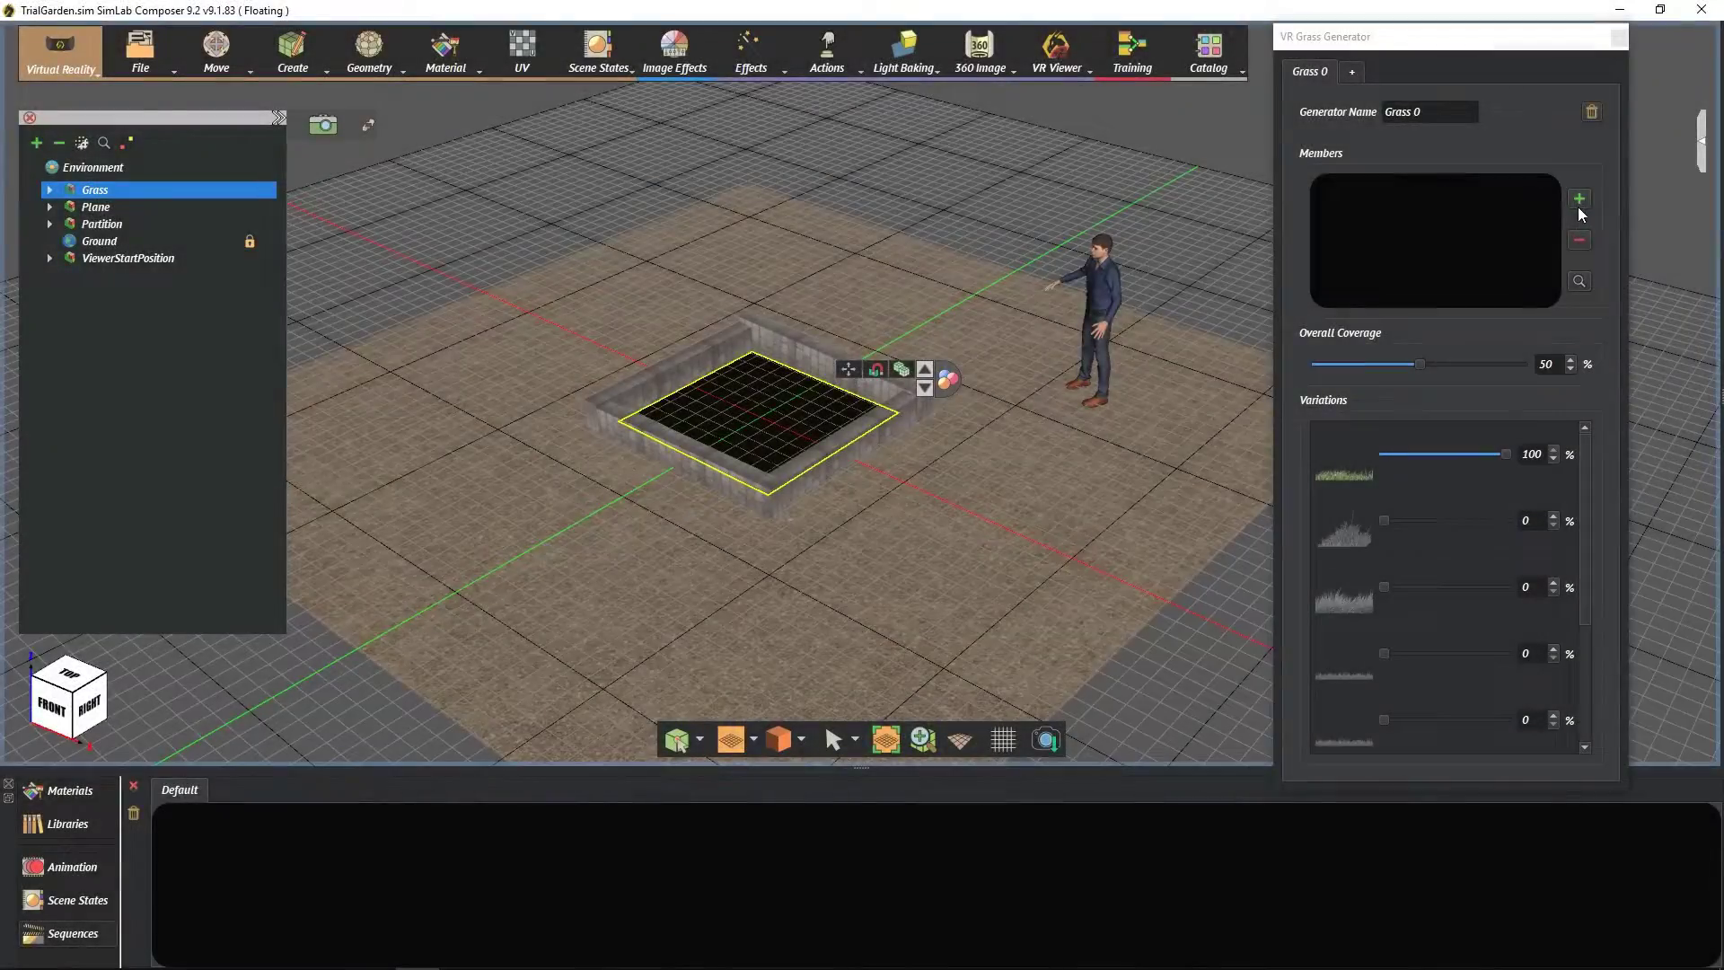
- Add the selected Grass patch as a member of the Grass 0 generator
left_click(1579, 199)
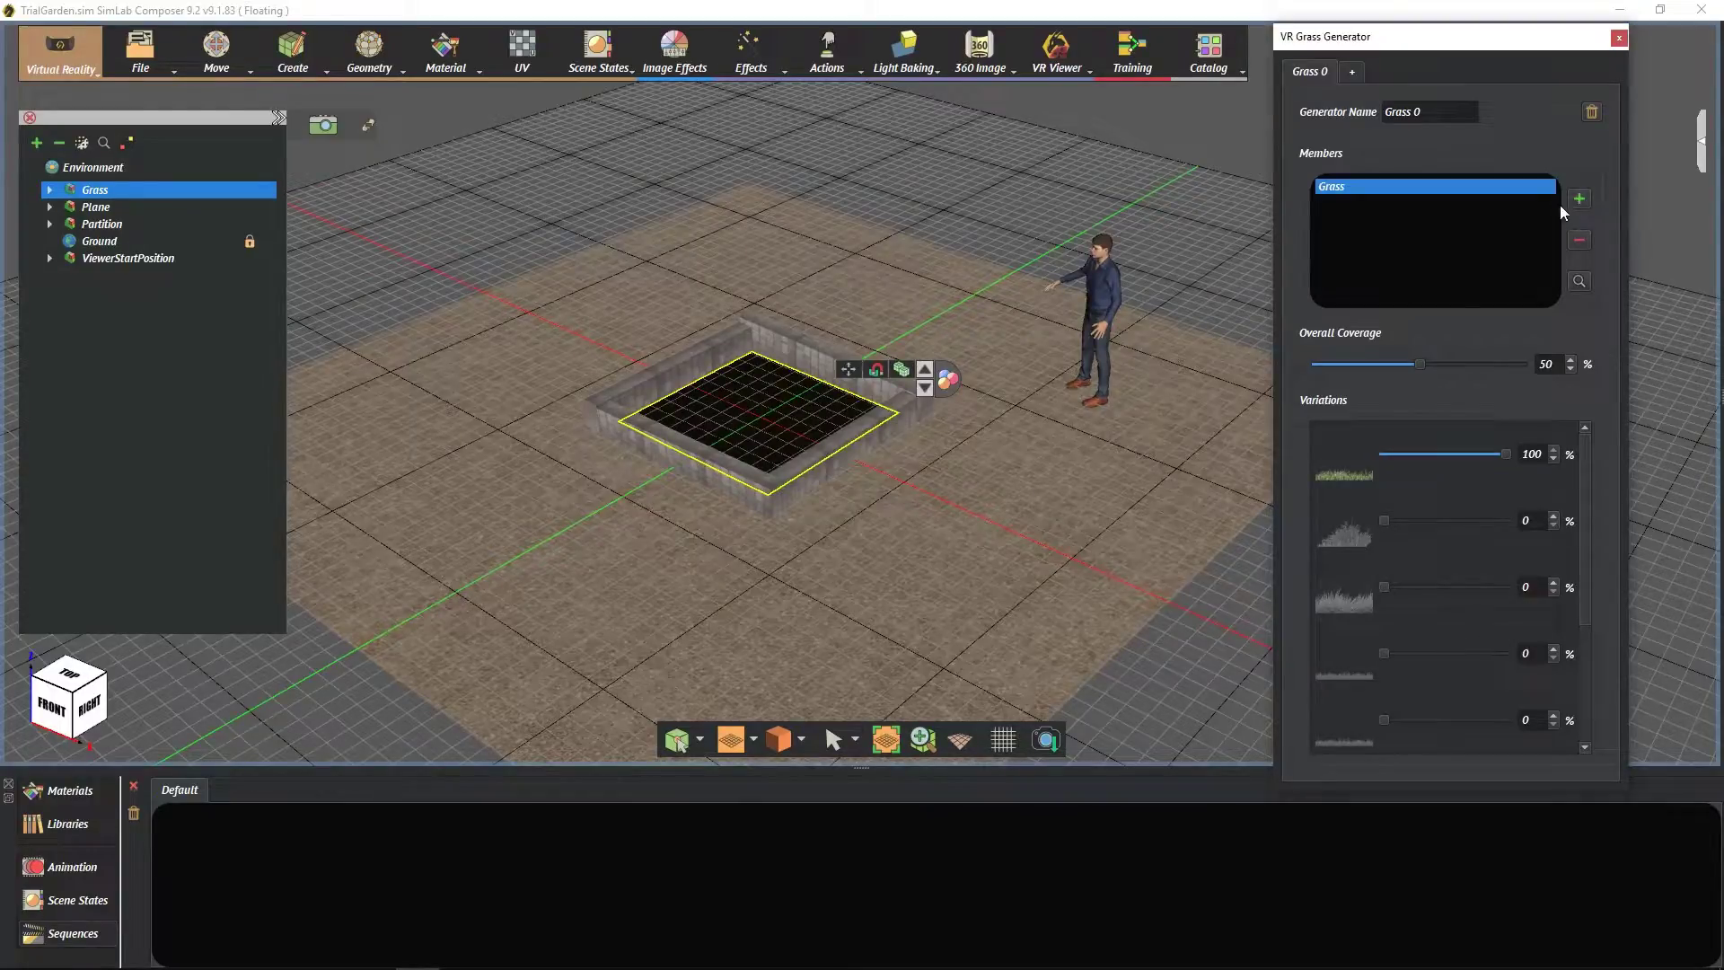
middle_click_drag(1138, 216, 966, 239)
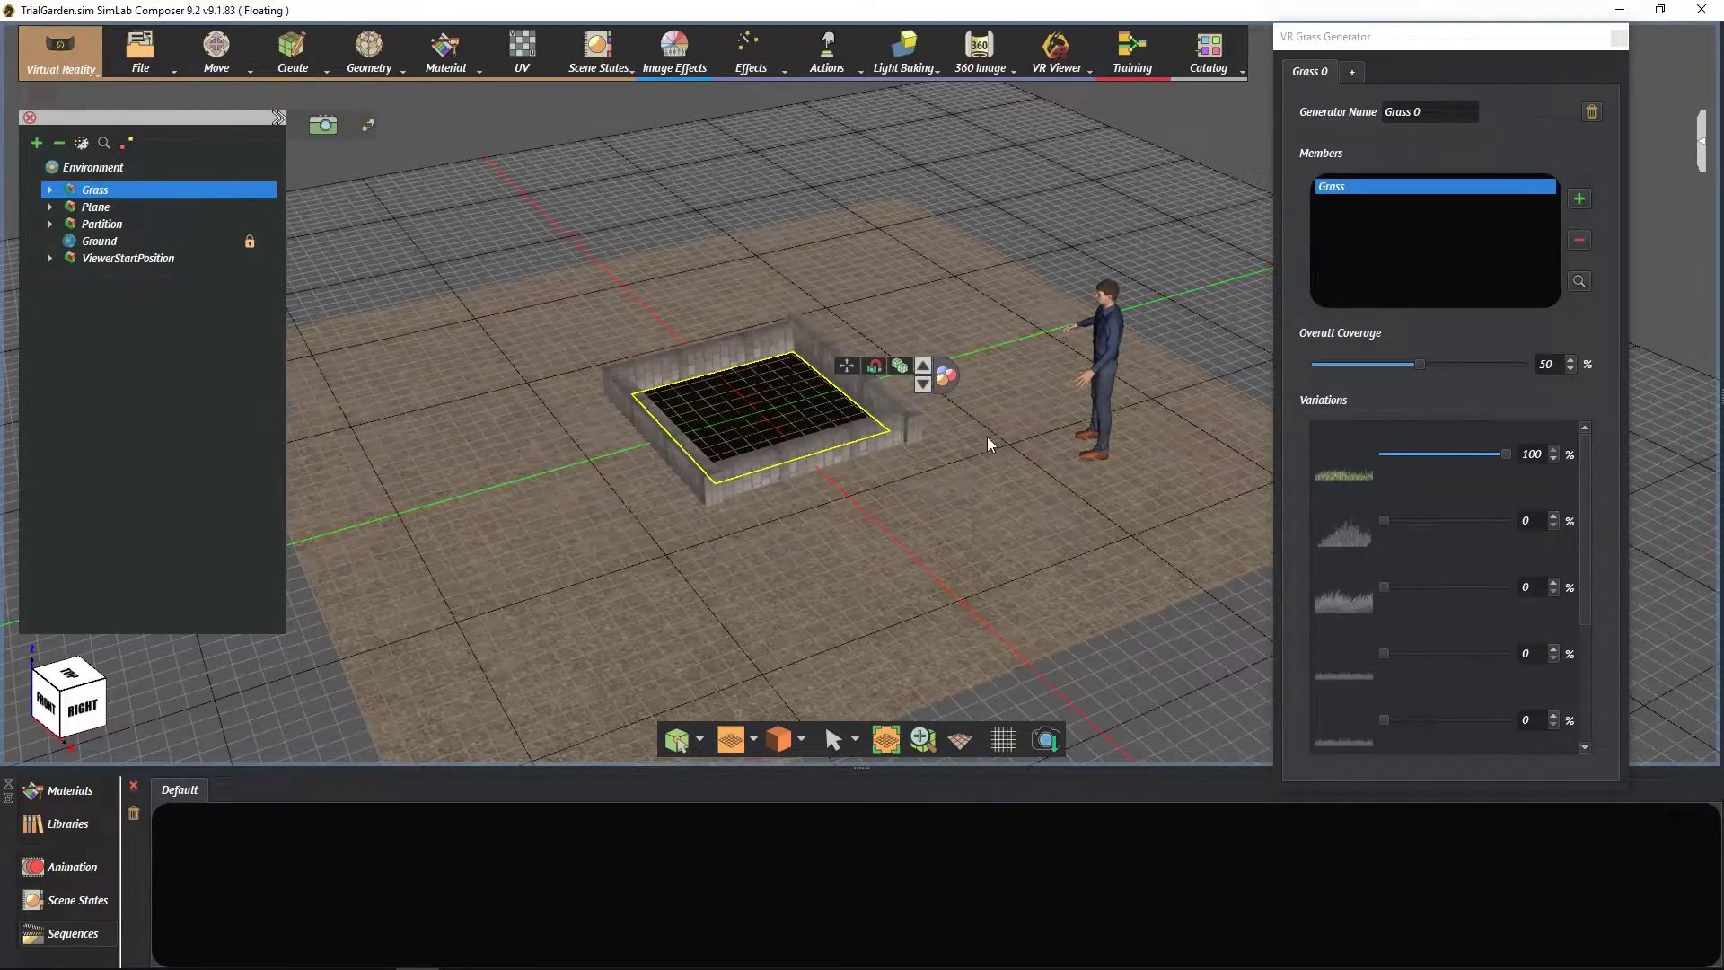
- Raise overall coverage to 63% and set the first two variations to 29% and 34%
middle_click_drag(987, 437, 741, 451)
middle_click_drag(1112, 224, 1149, 241)
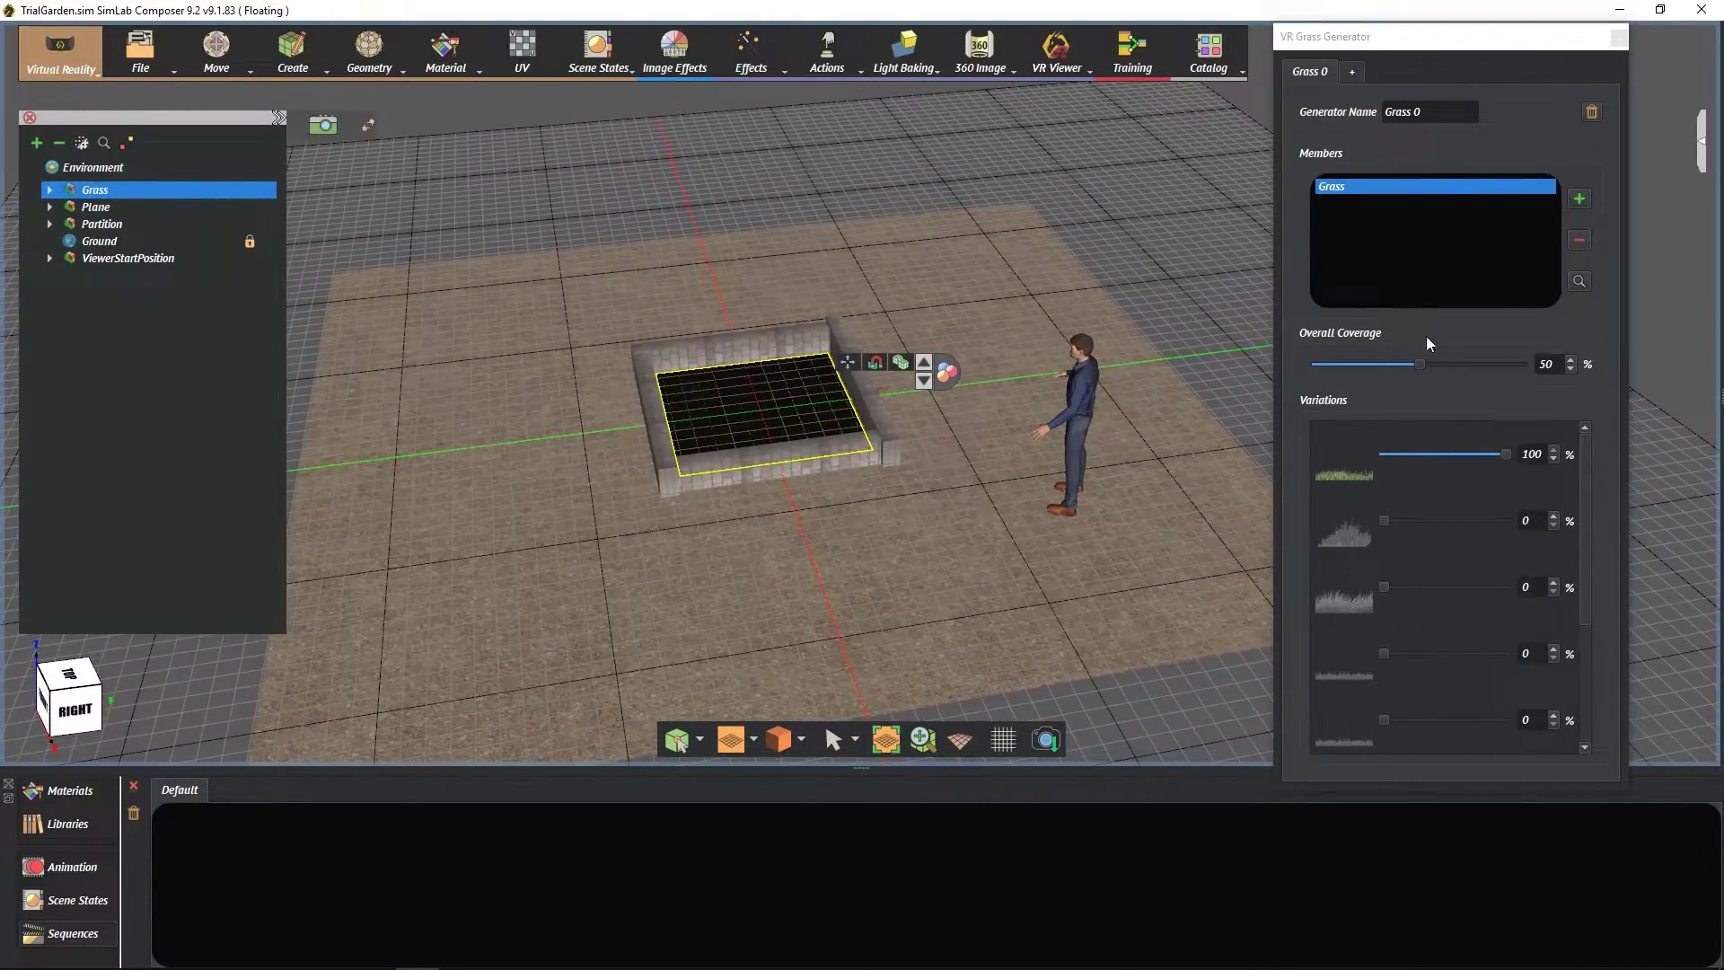
mouse_move(1417, 365)
left_mouse_down()
mouse_move(1463, 372)
mouse_move(1382, 363)
mouse_move(1446, 367)
left_mouse_up()
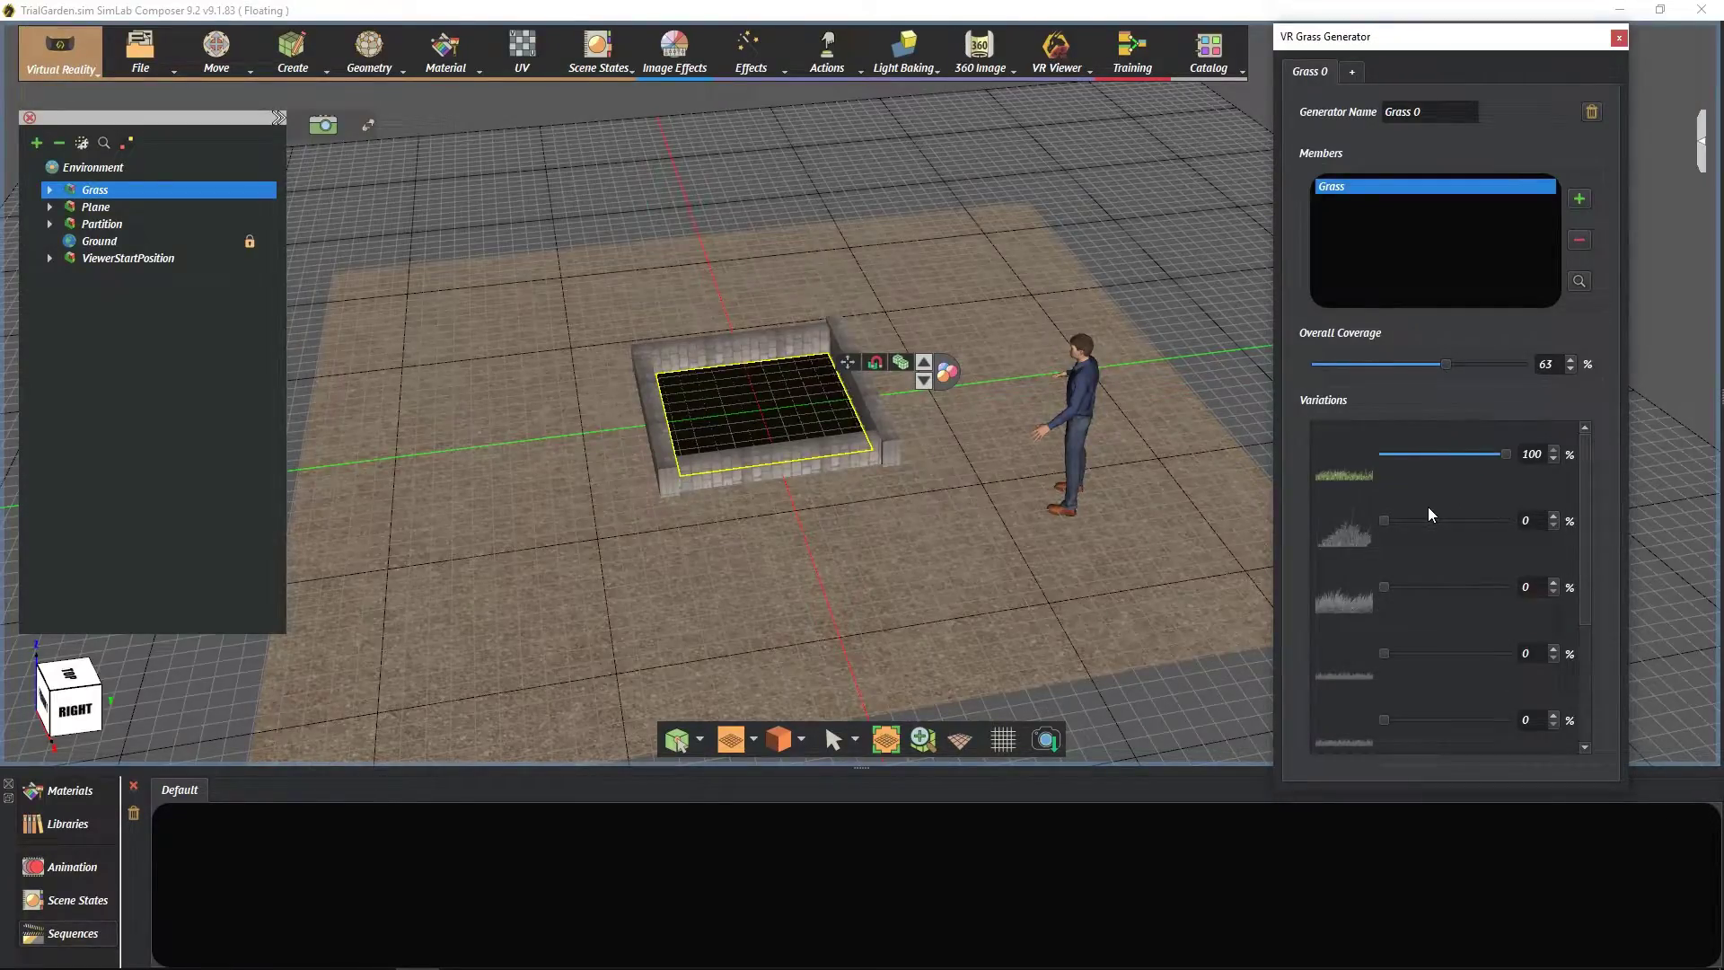
left_click_drag(1509, 454, 1419, 455)
mouse_move(1383, 521)
left_mouse_down()
mouse_move(1475, 521)
mouse_move(1408, 526)
left_mouse_up()
- Set the third and fourth grass variations to 32% and 5%
scroll(1418, 552, "down", 5)
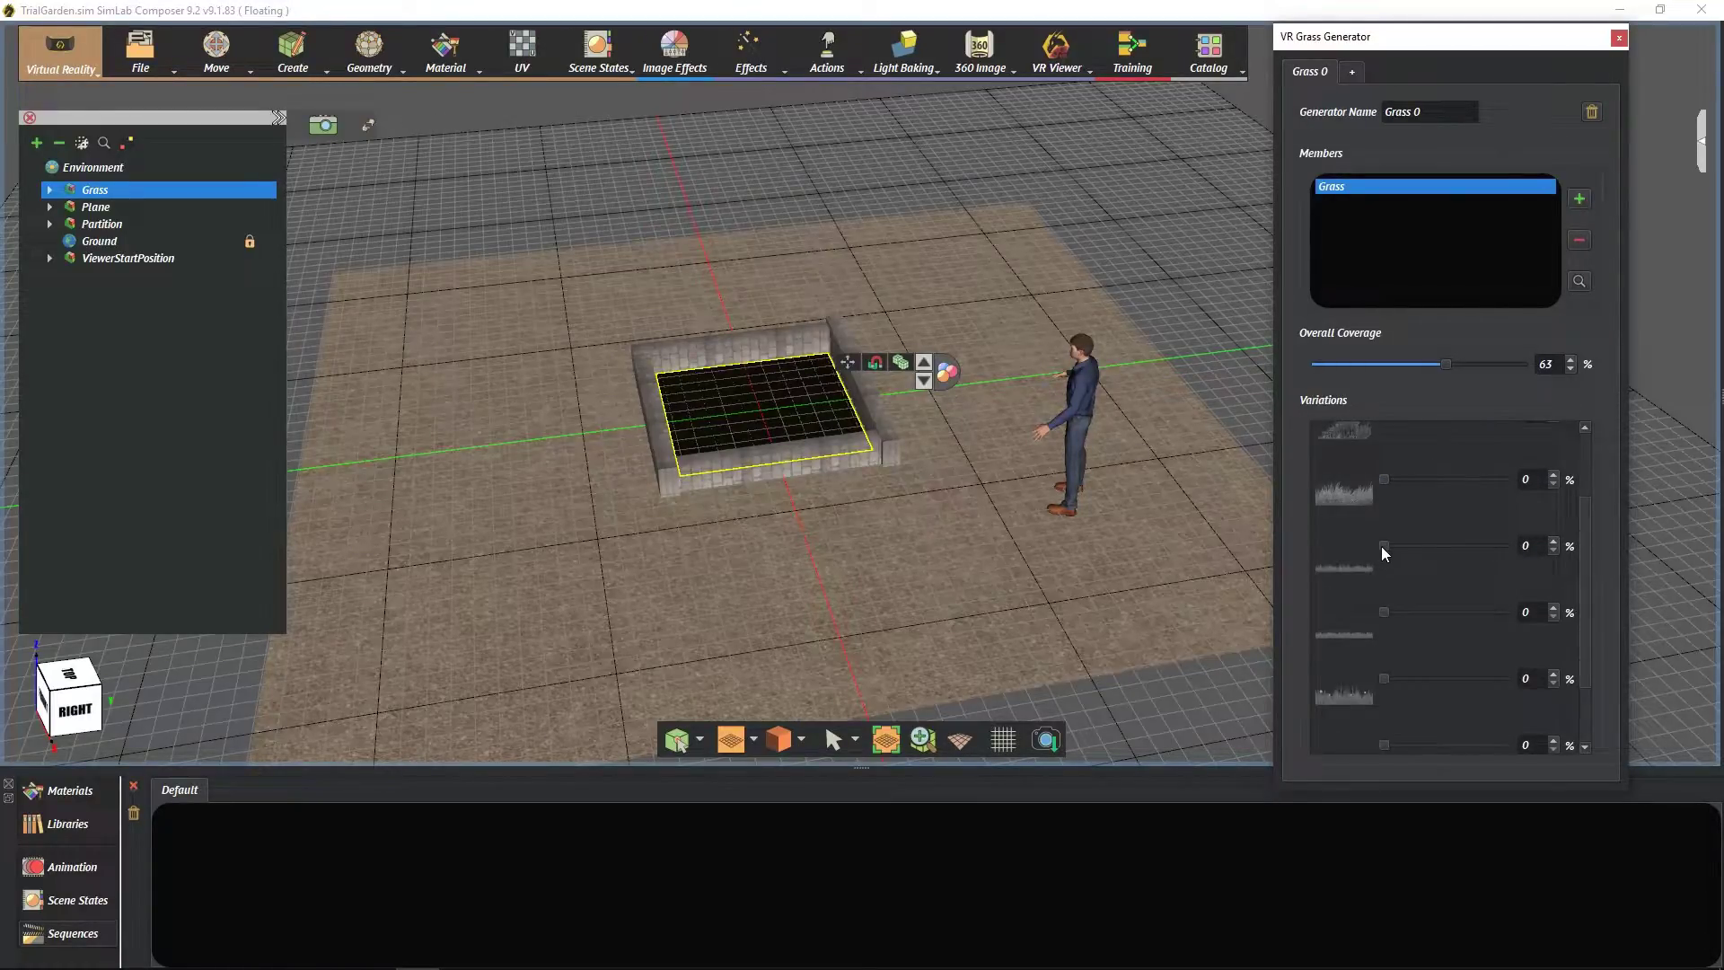
left_click_drag(1383, 586, 1435, 588)
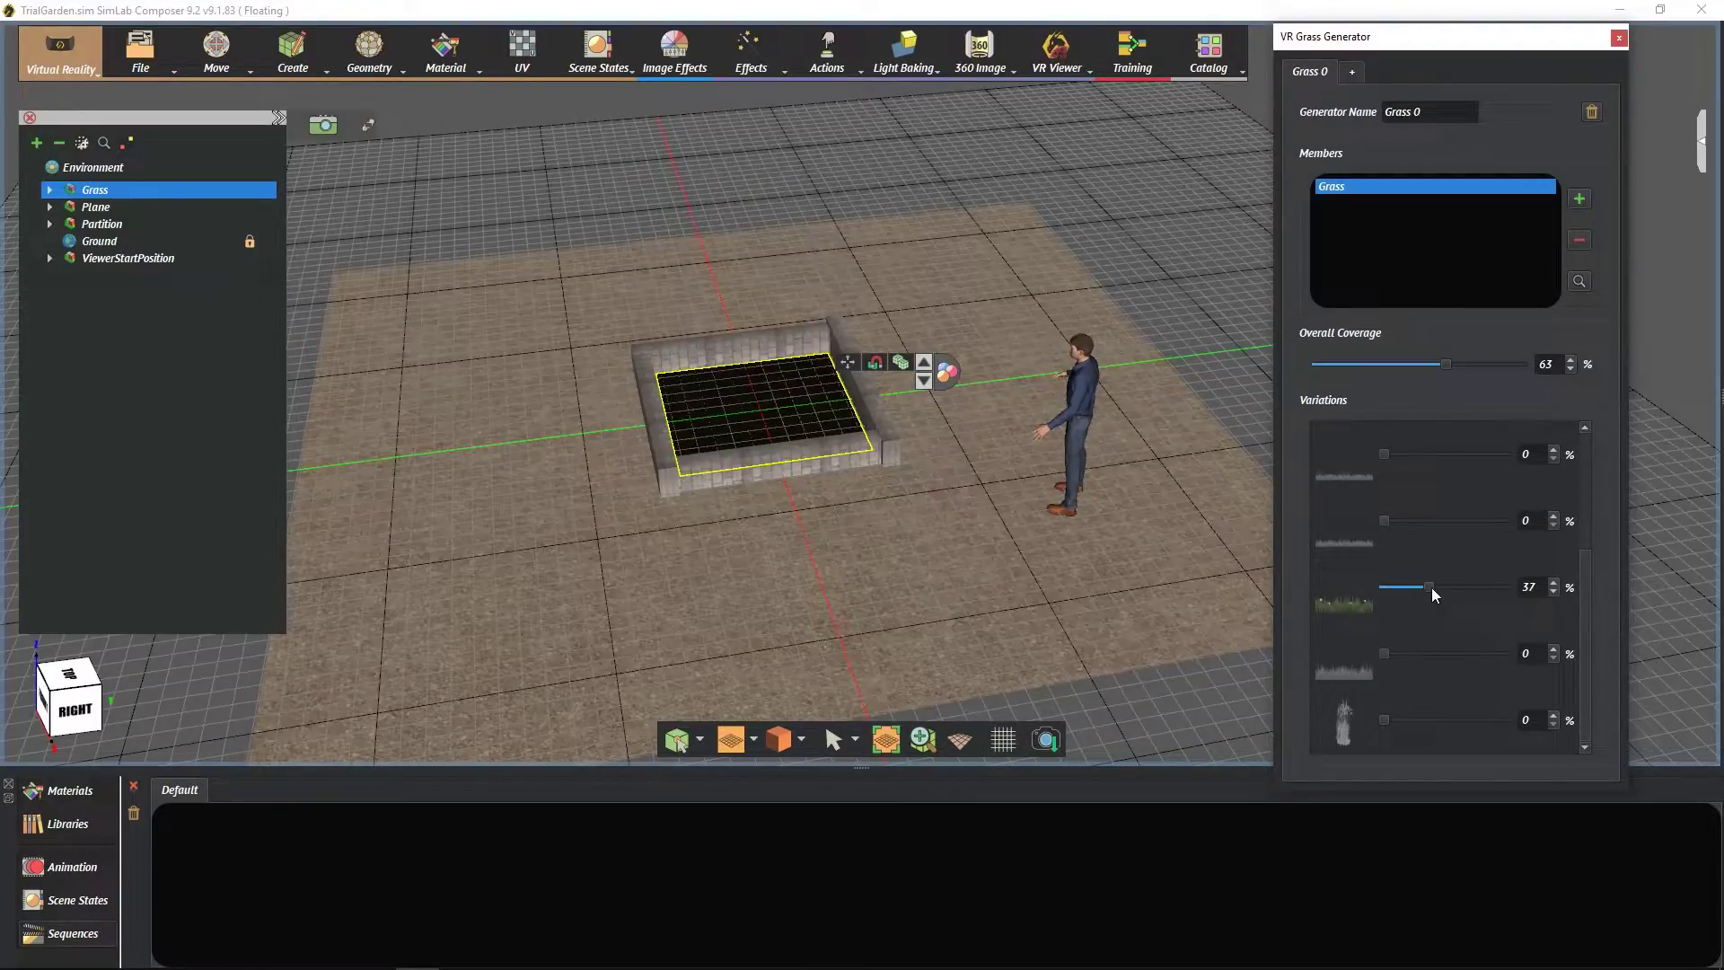
left_click_drag(1383, 653, 1390, 654)
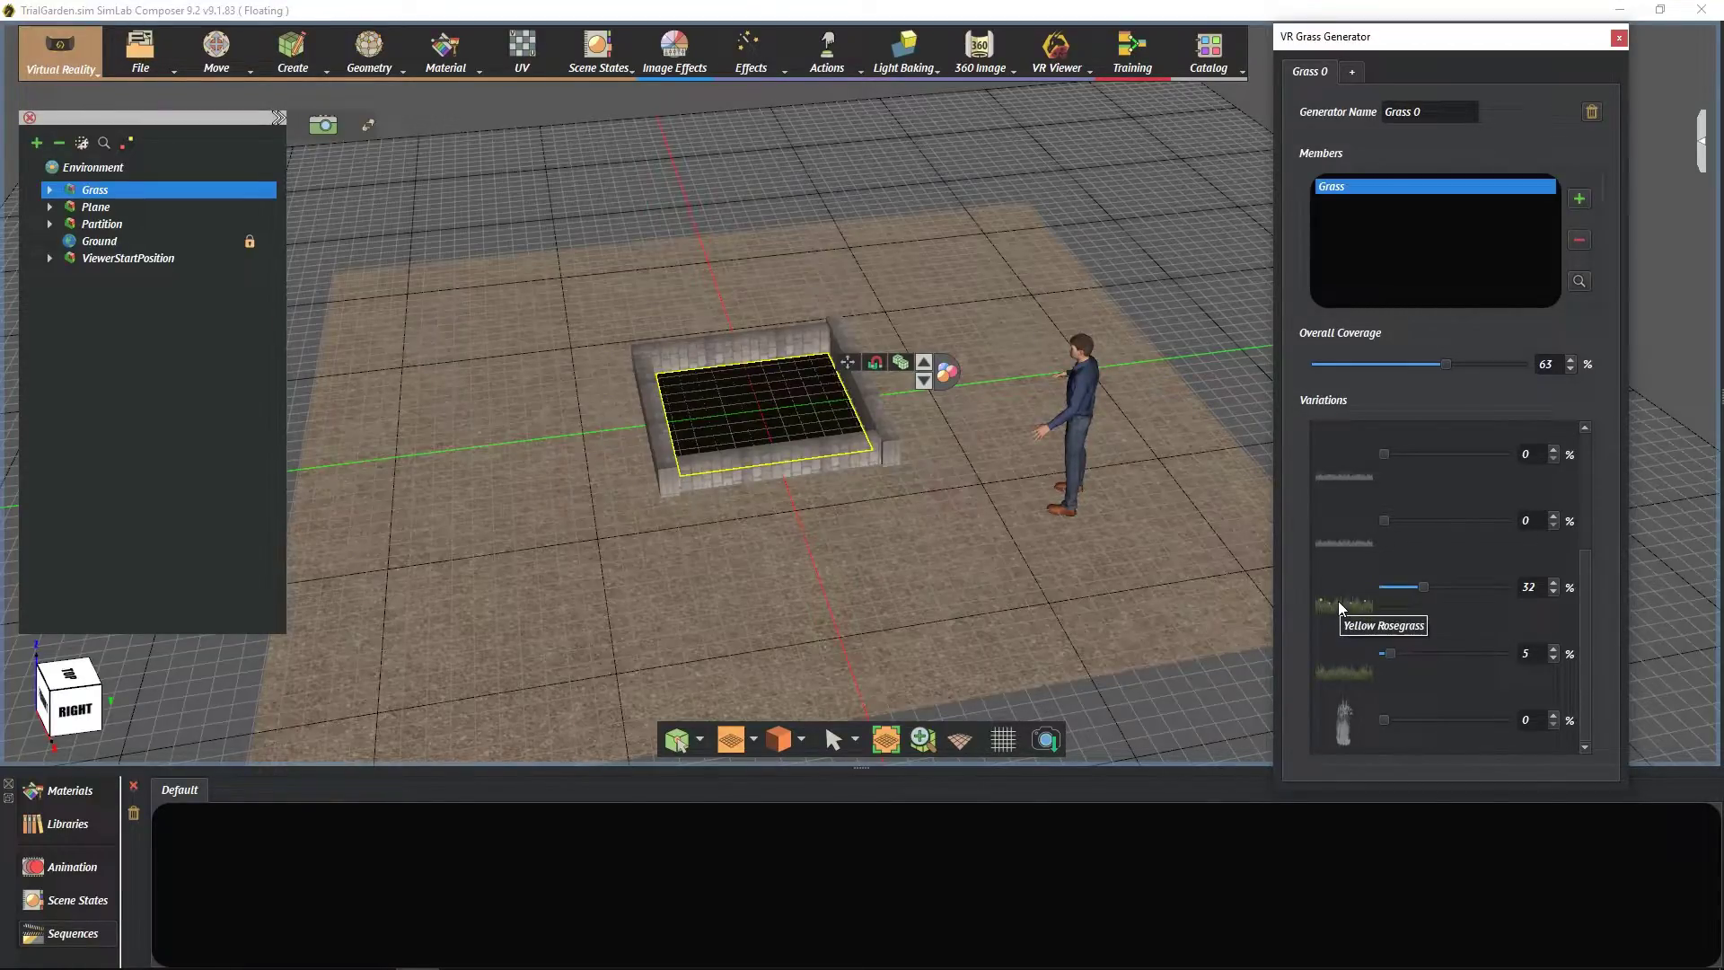
scroll(1339, 607, "up", 1)
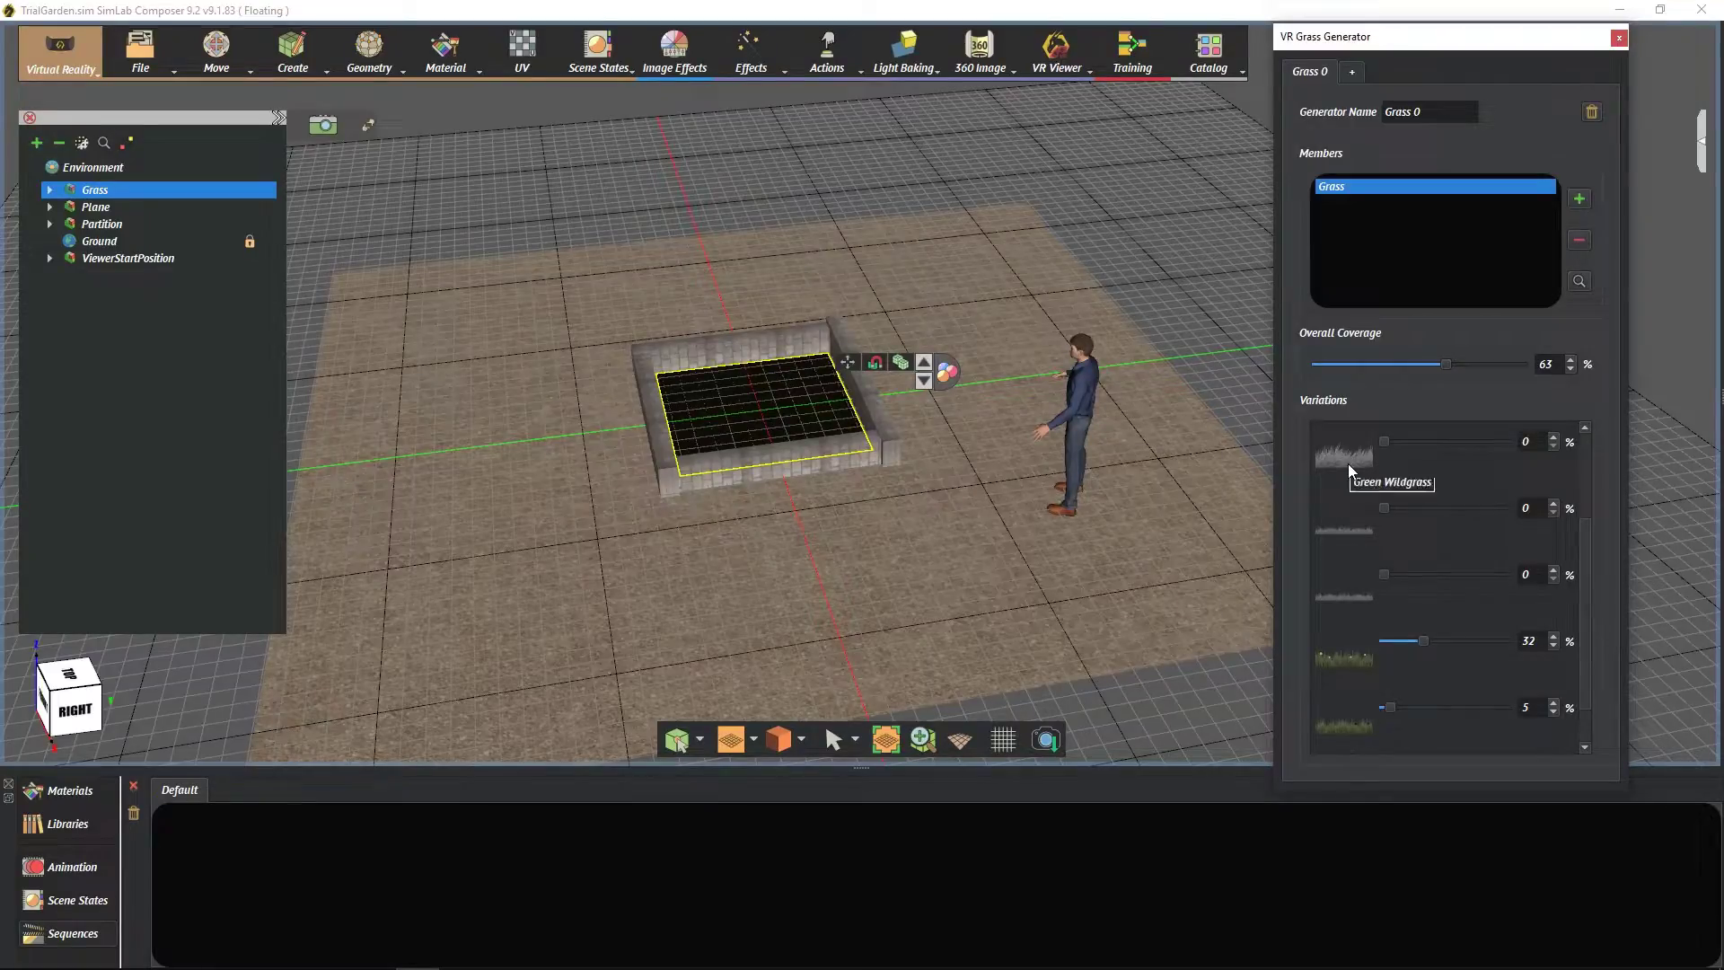
scroll(1349, 463, "up", 2)
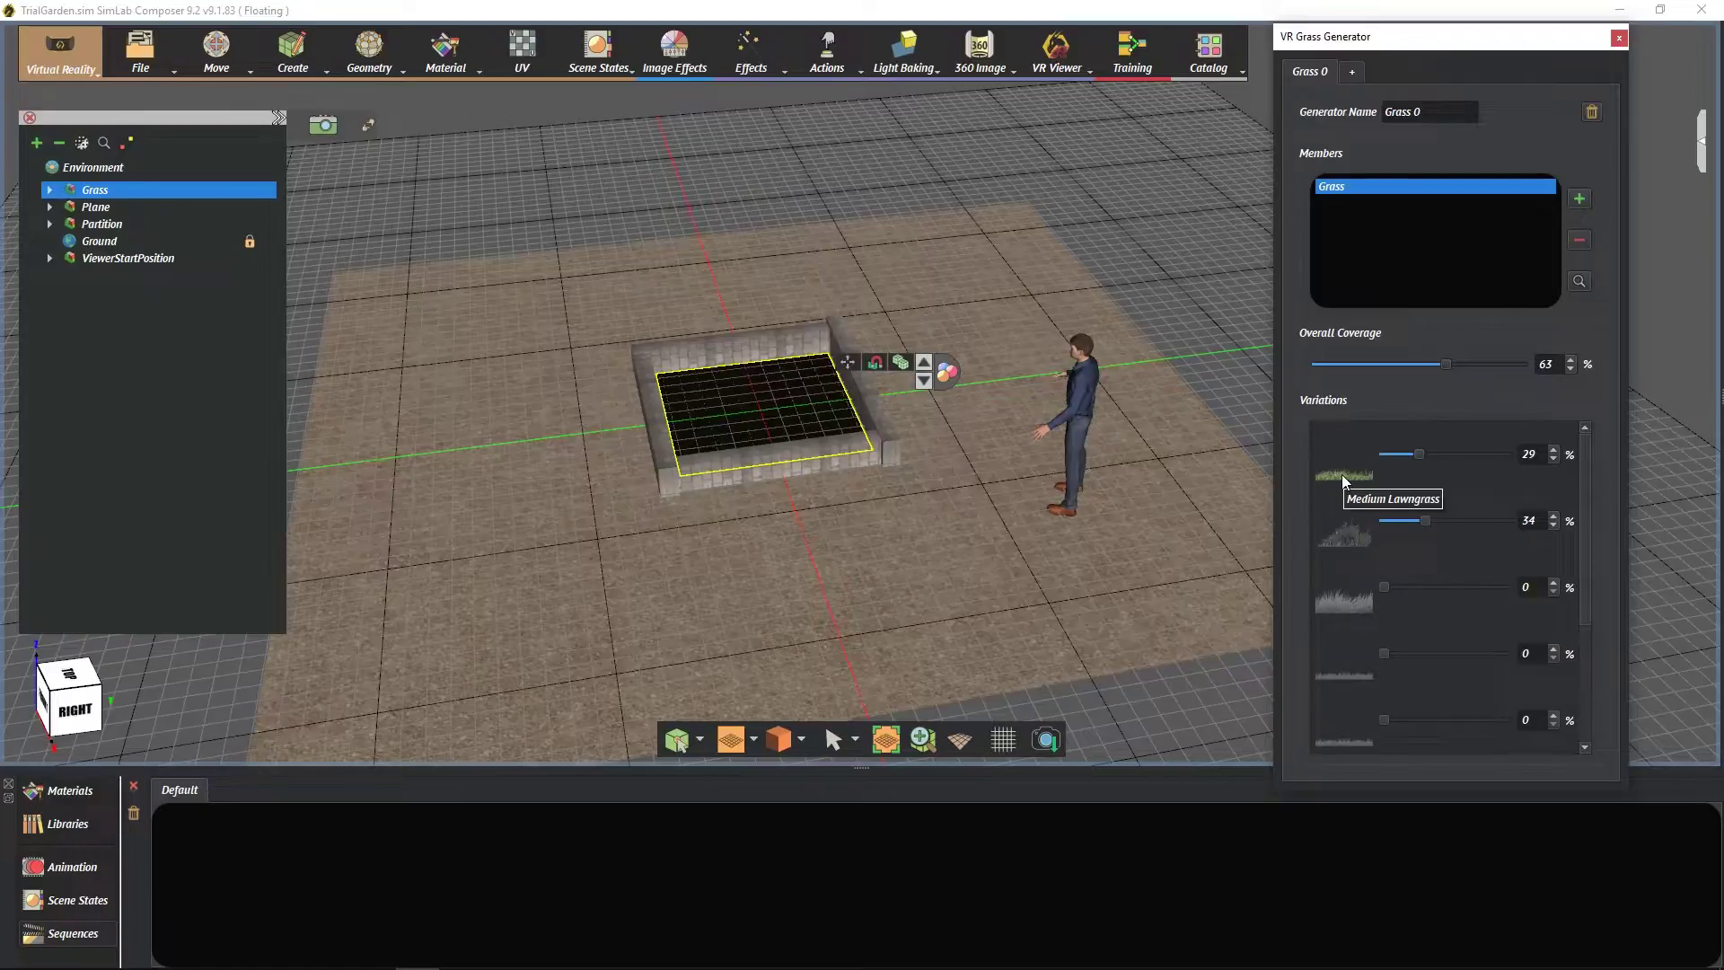
scroll(1365, 620, "down", 1)
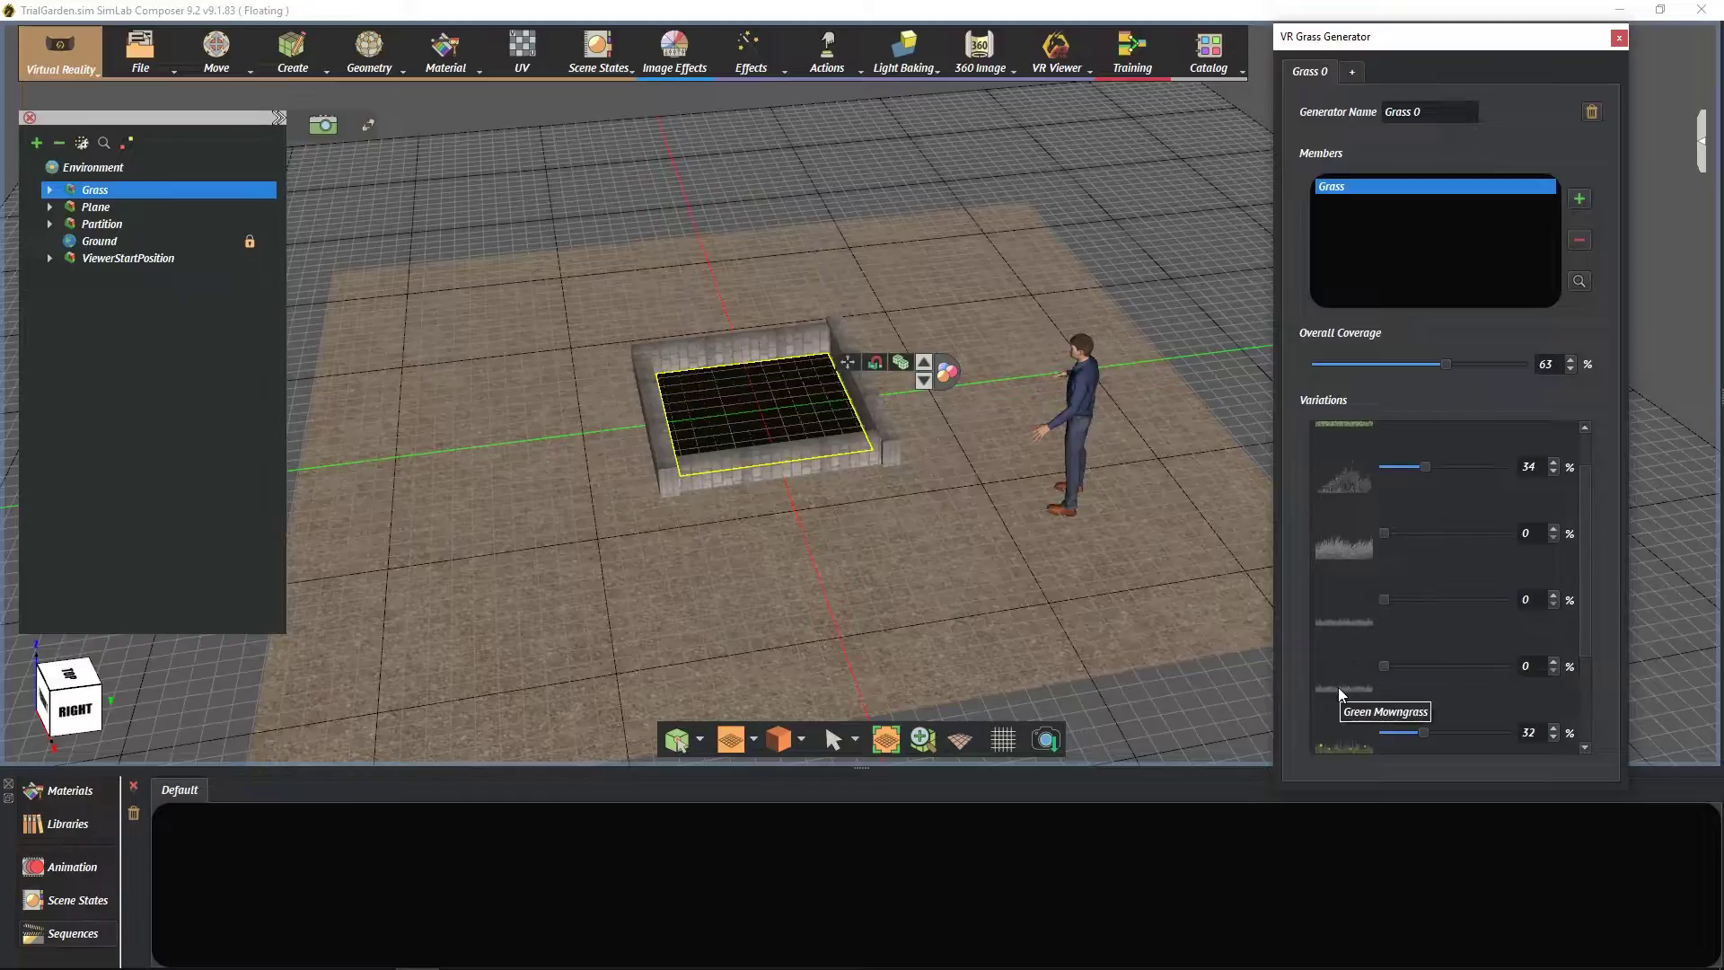
scroll(1338, 573, "up", 1)
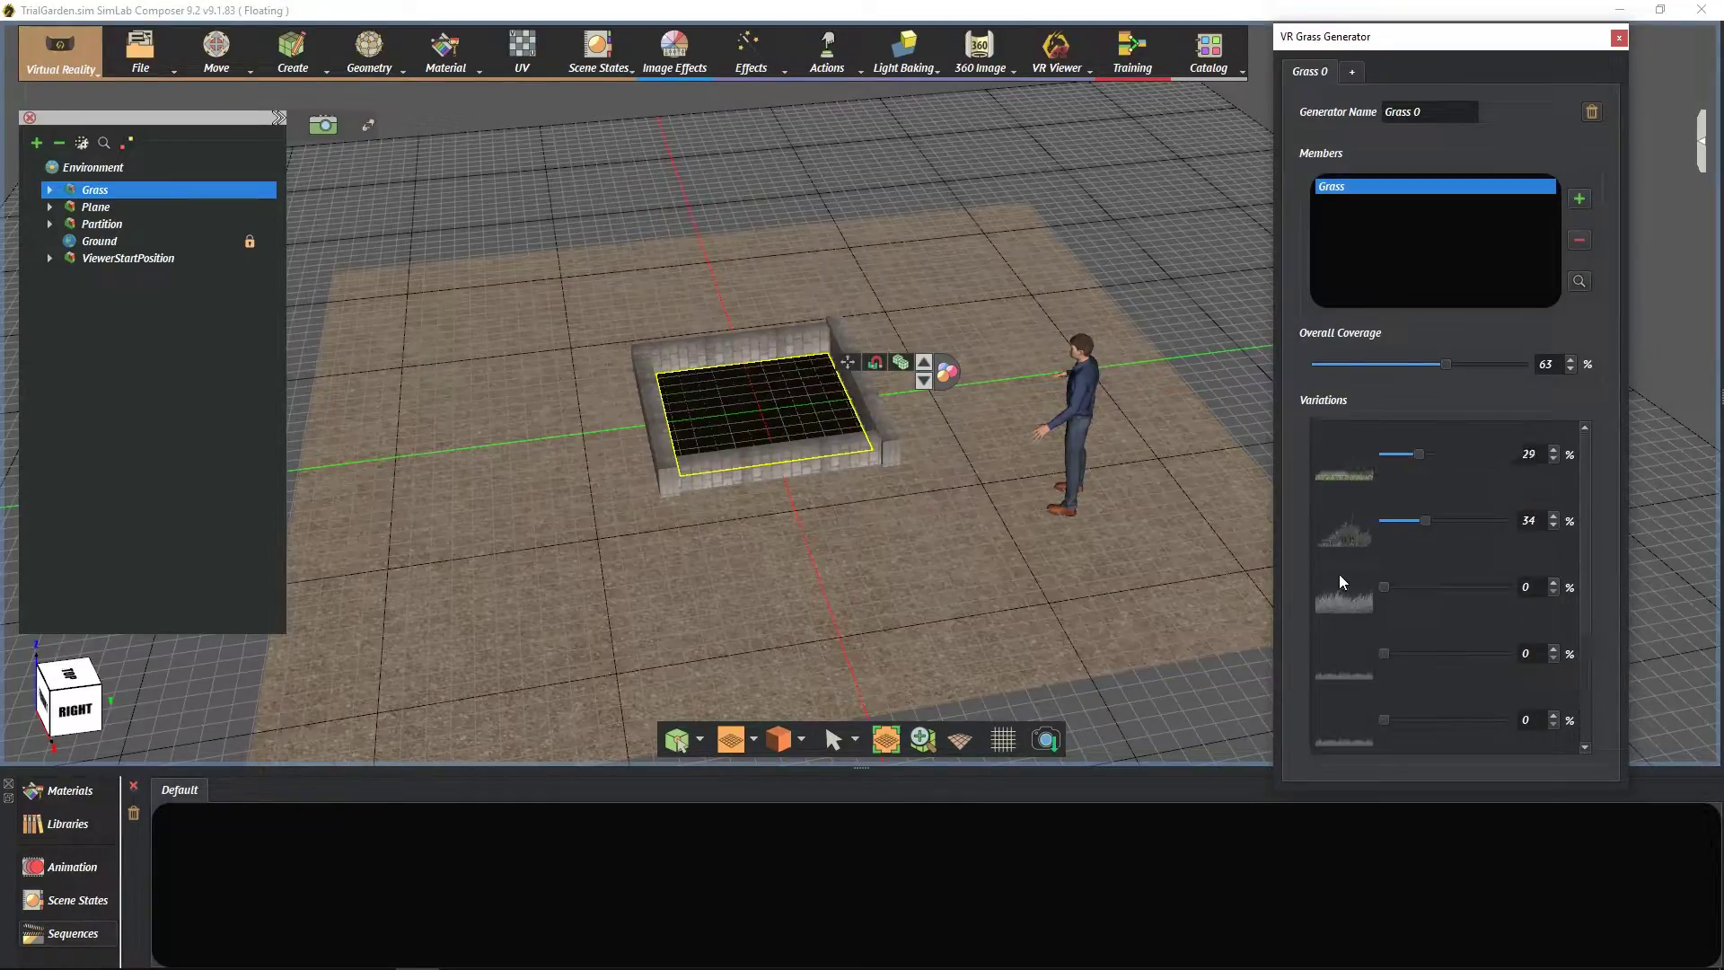
left_click_drag(1093, 291, 827, 213)
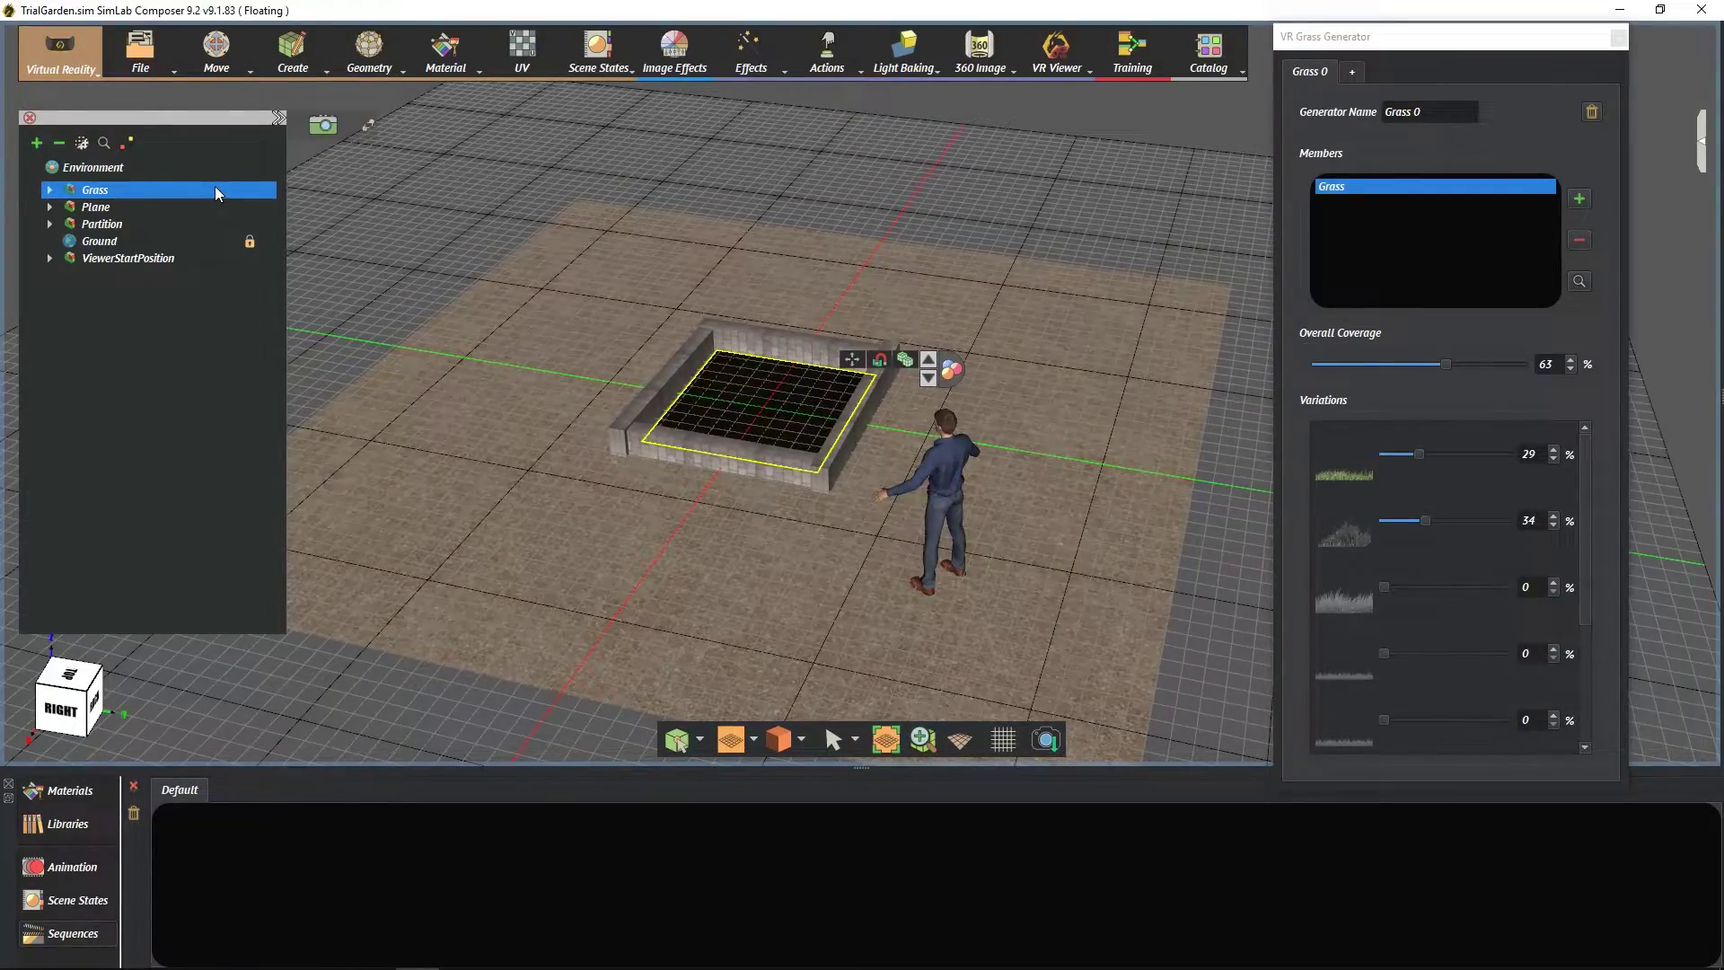
- Zoom in on the planter box and bring up the VR Viewer options menu
left_click_drag(655, 240, 1068, 252)
scroll(614, 569, "up", 6)
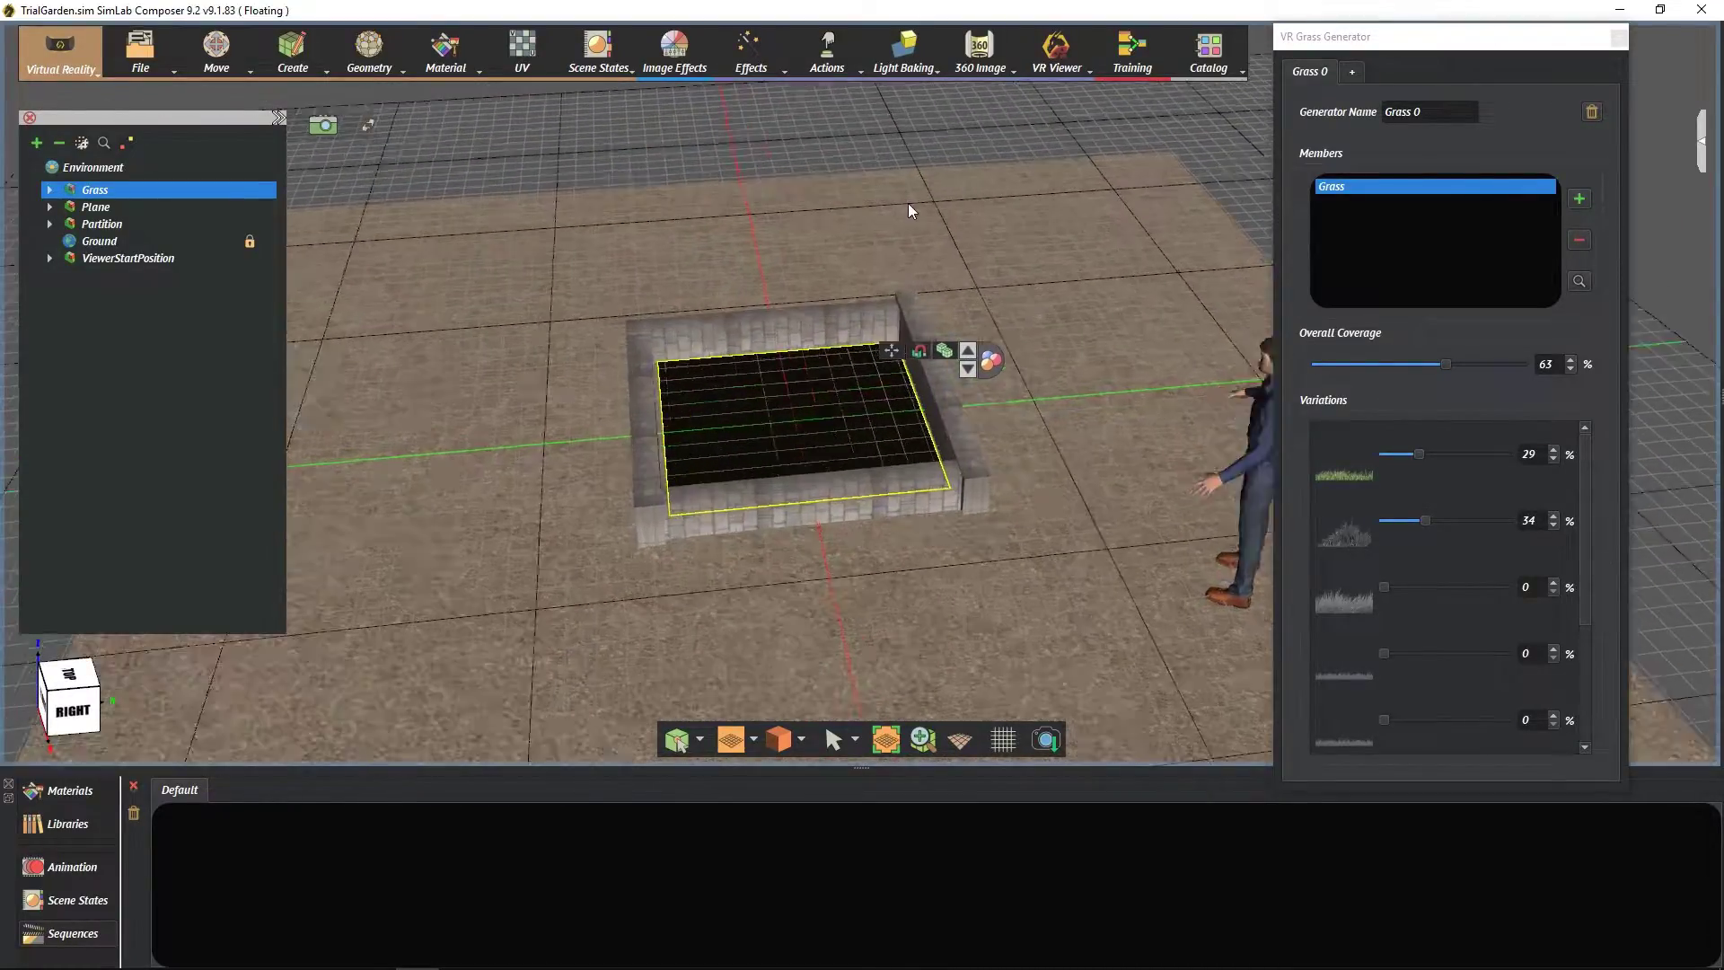
left_click_drag(654, 418, 764, 296)
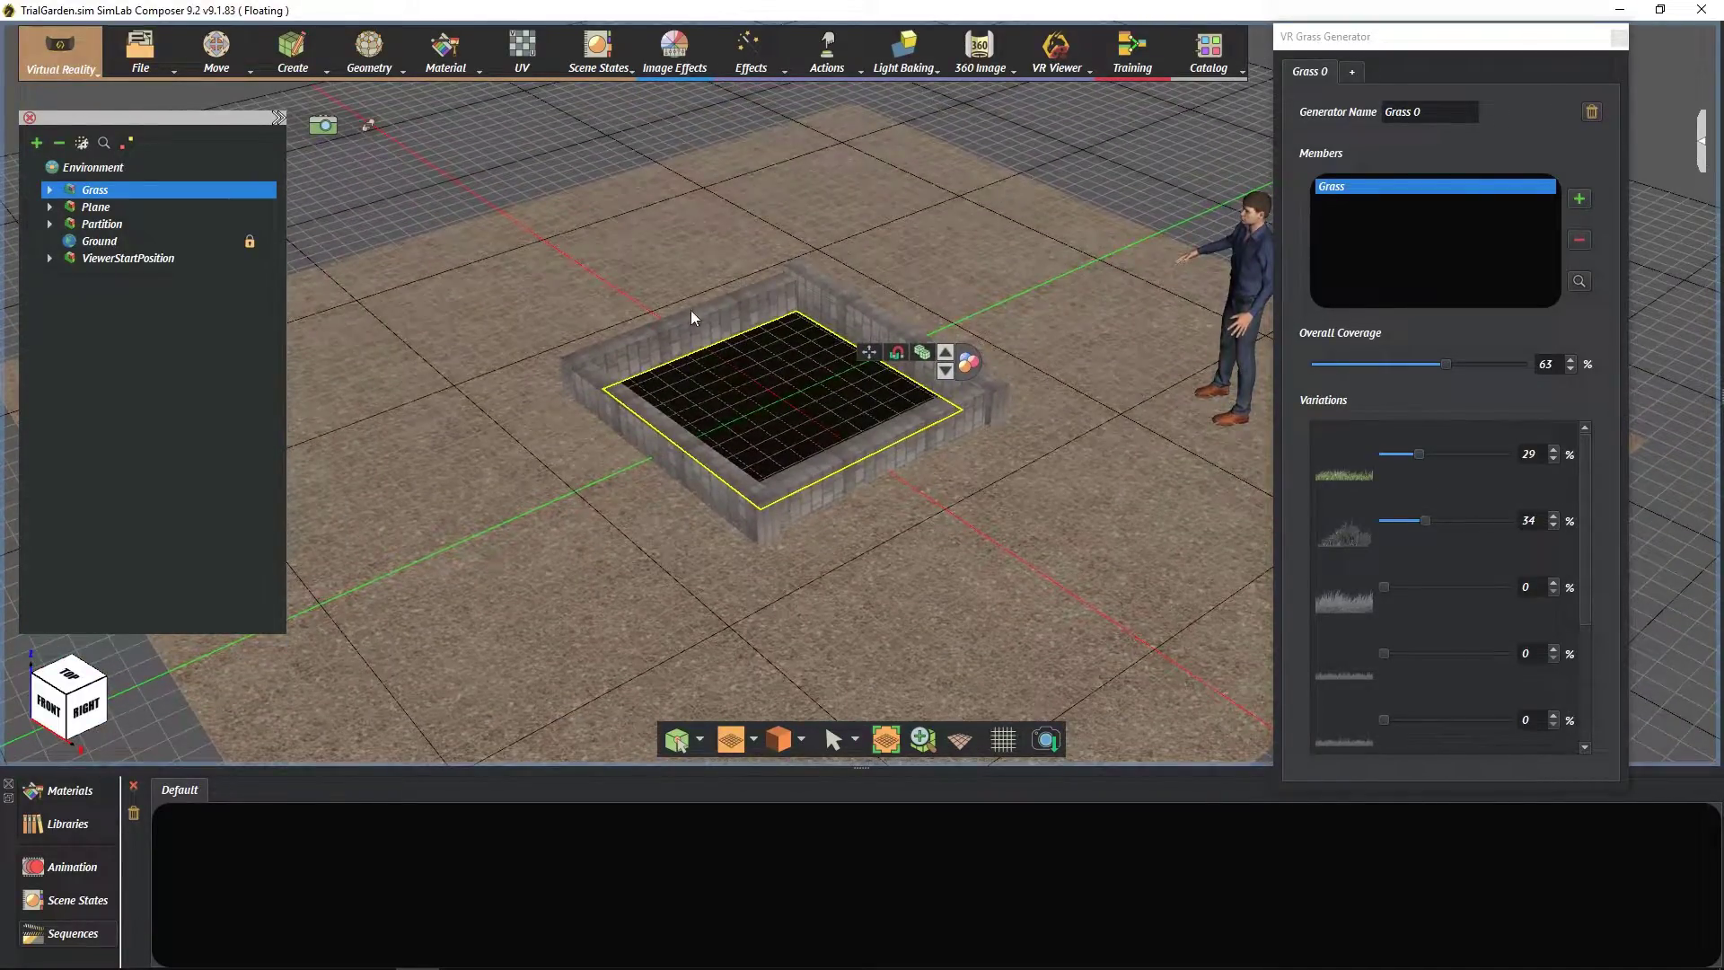
left_click(1072, 50)
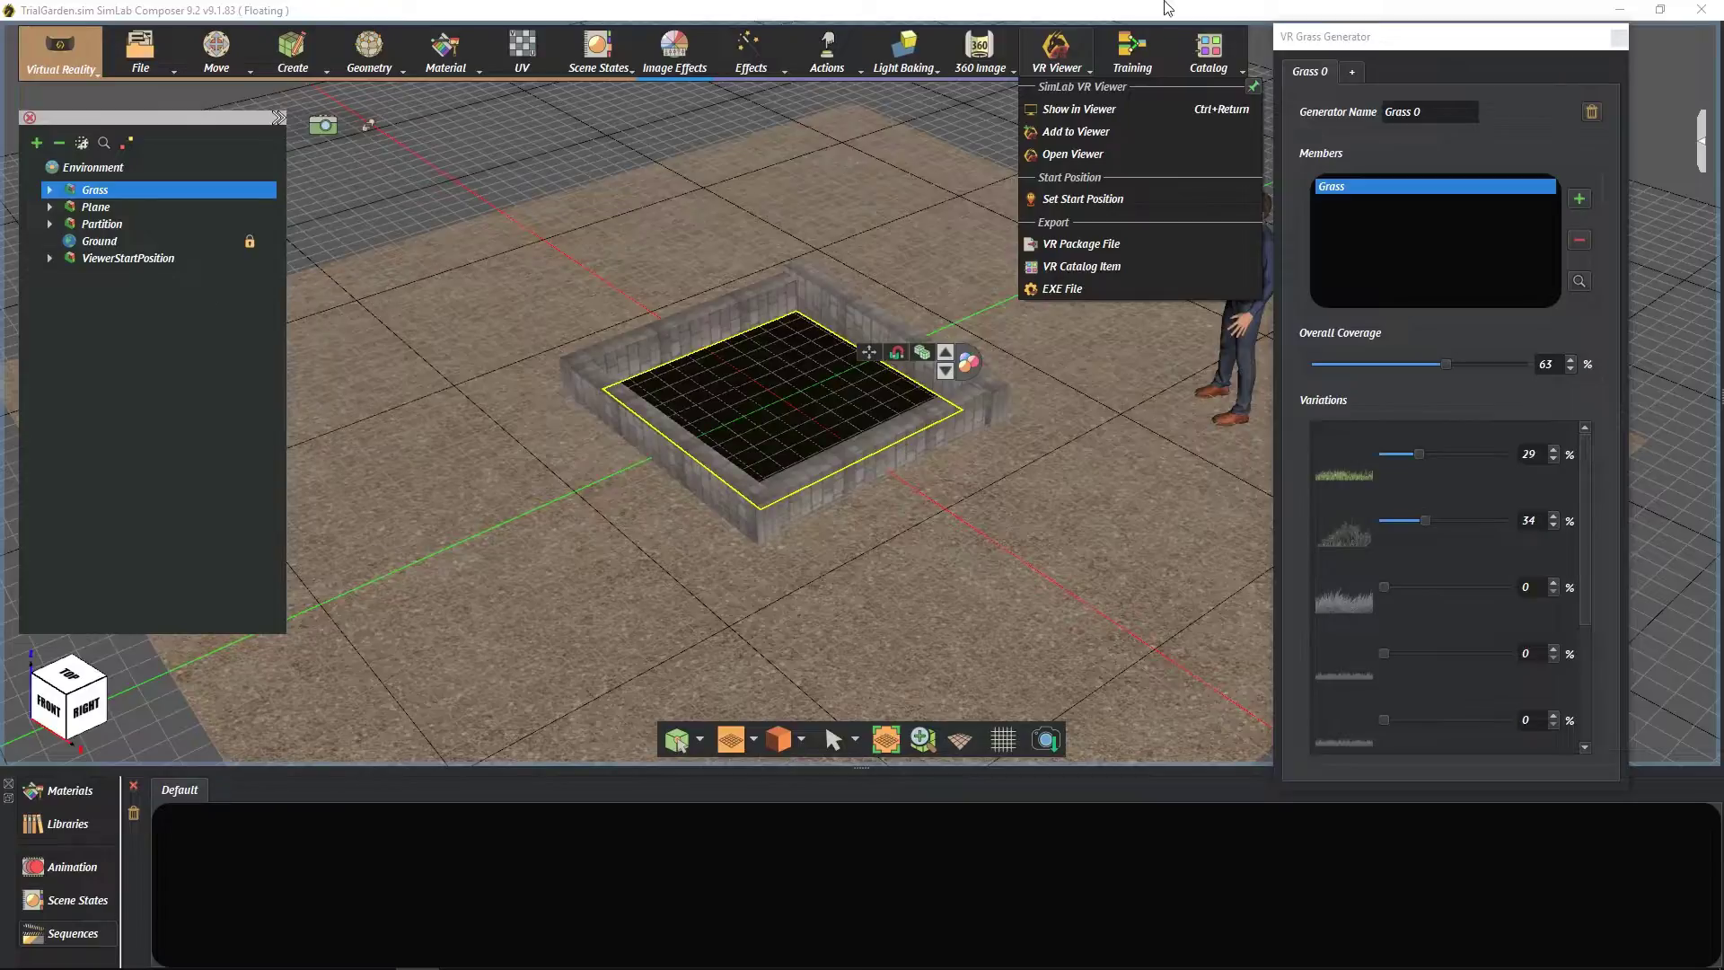
- Orbit slightly so the whole viewer start figure is in view
left_click(785, 217)
left_click_drag(785, 217, 838, 227)
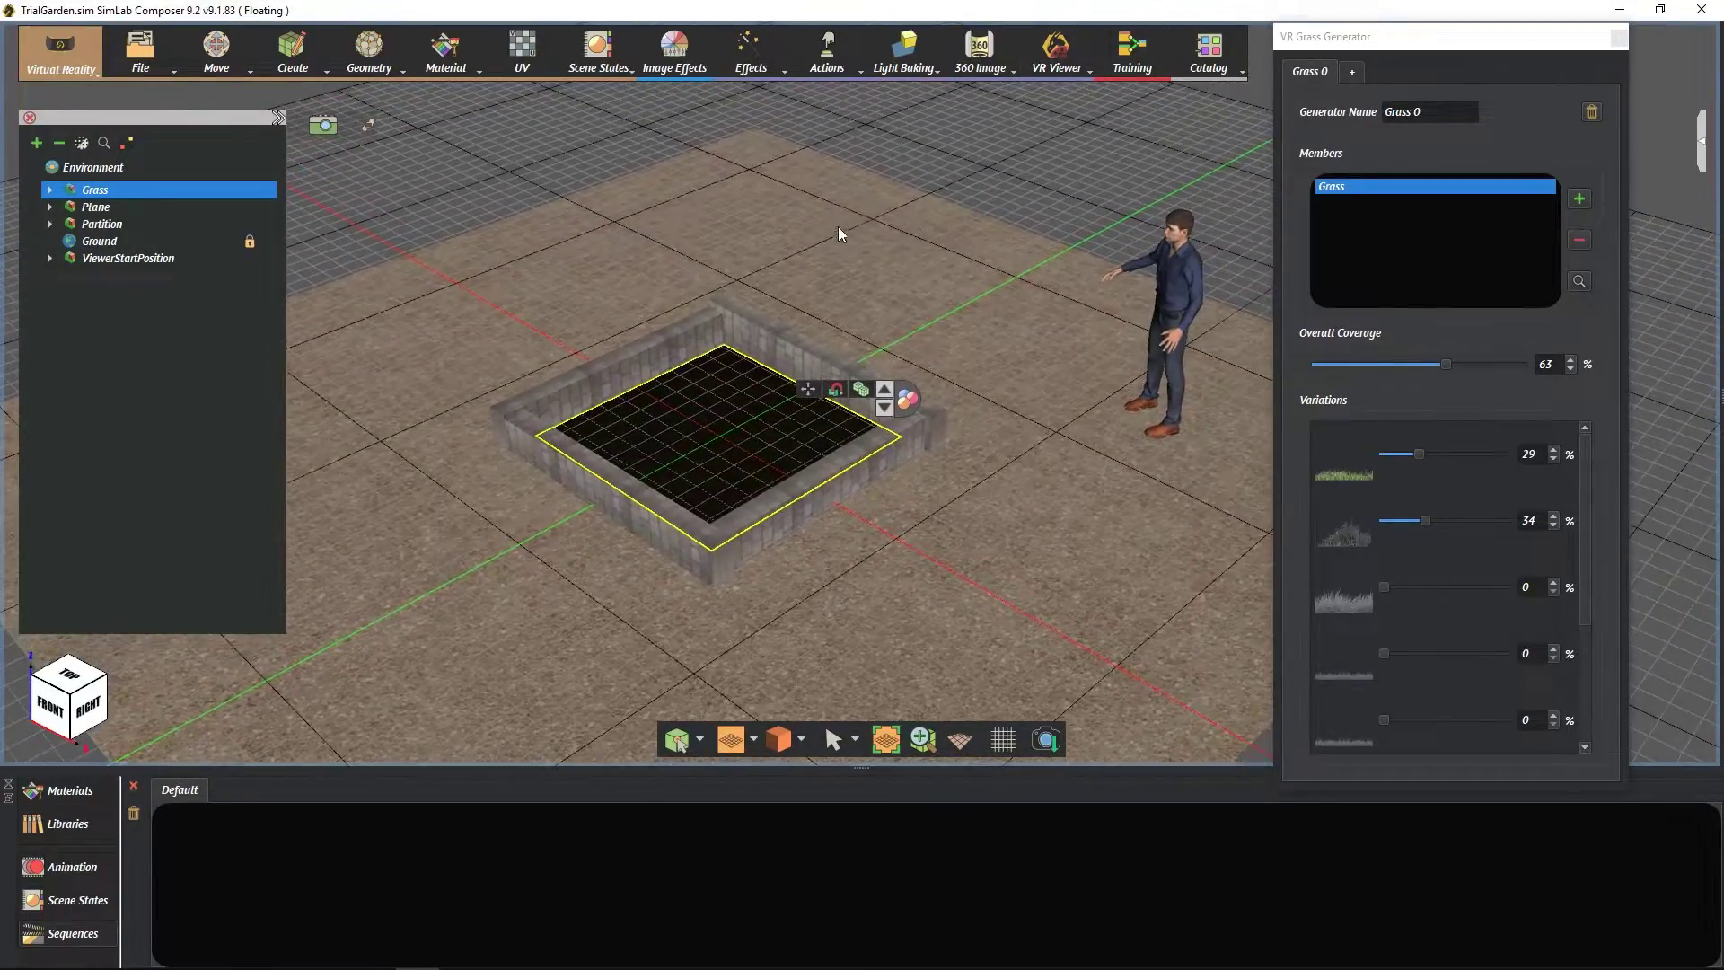
left_click(1060, 62)
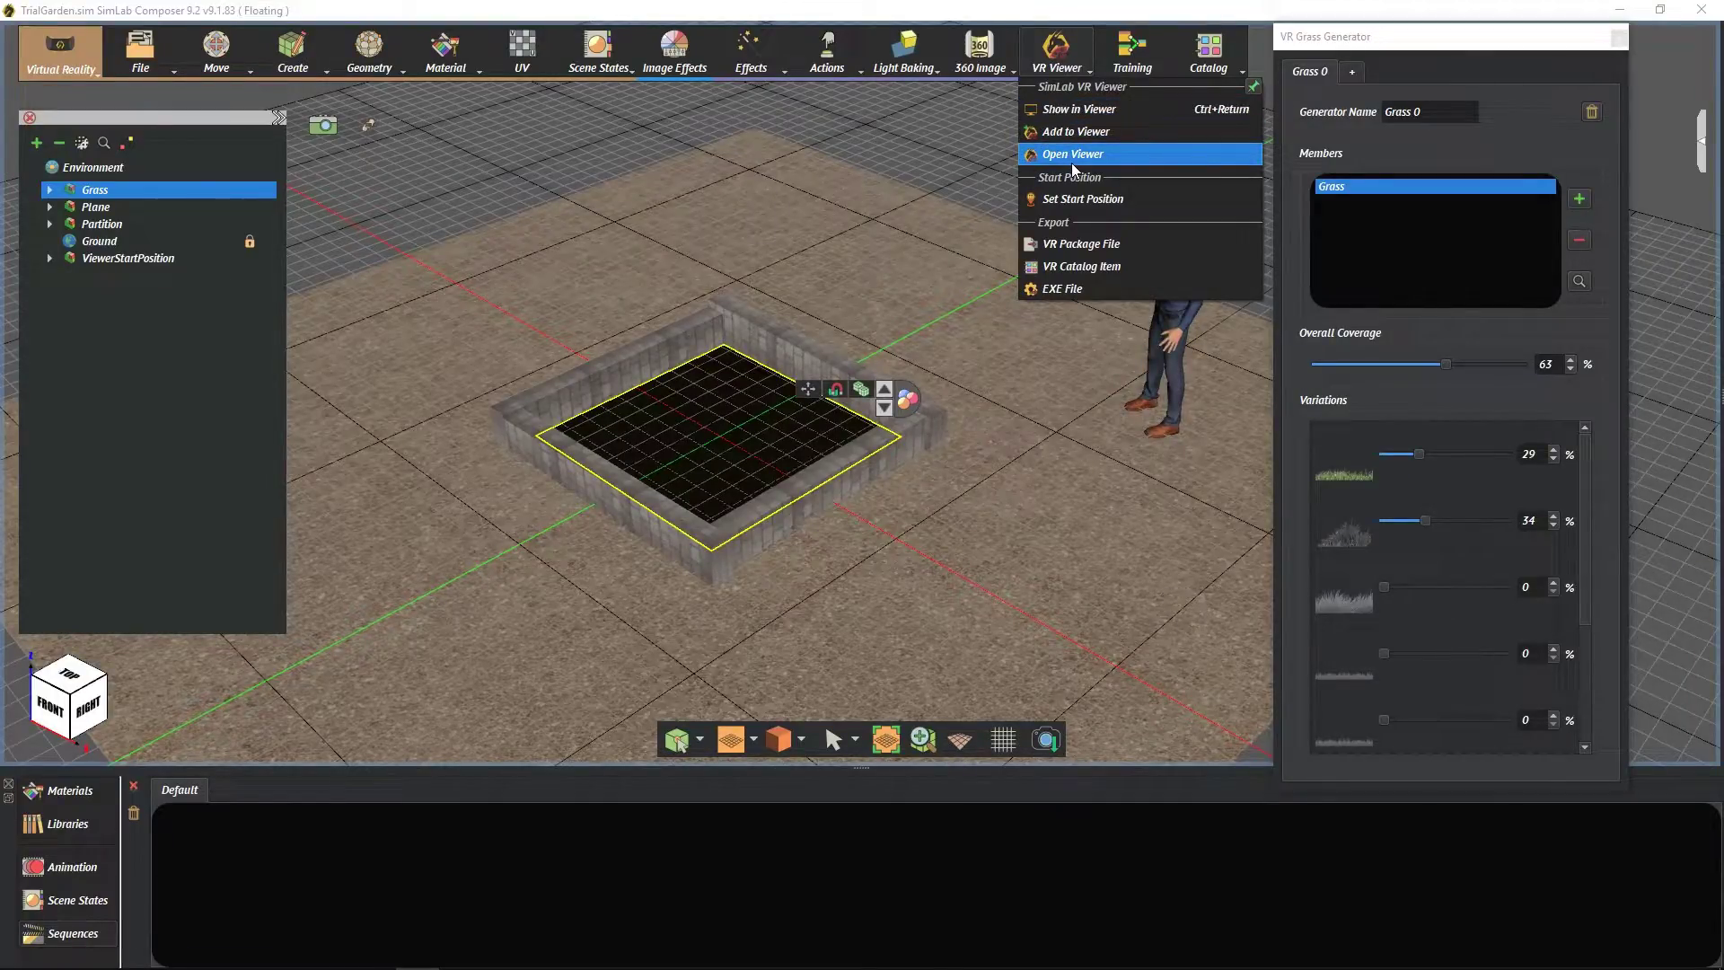
left_click(963, 158)
- Move the ViewerStartPosition figure left and turn it to face the camera
left_click(135, 259)
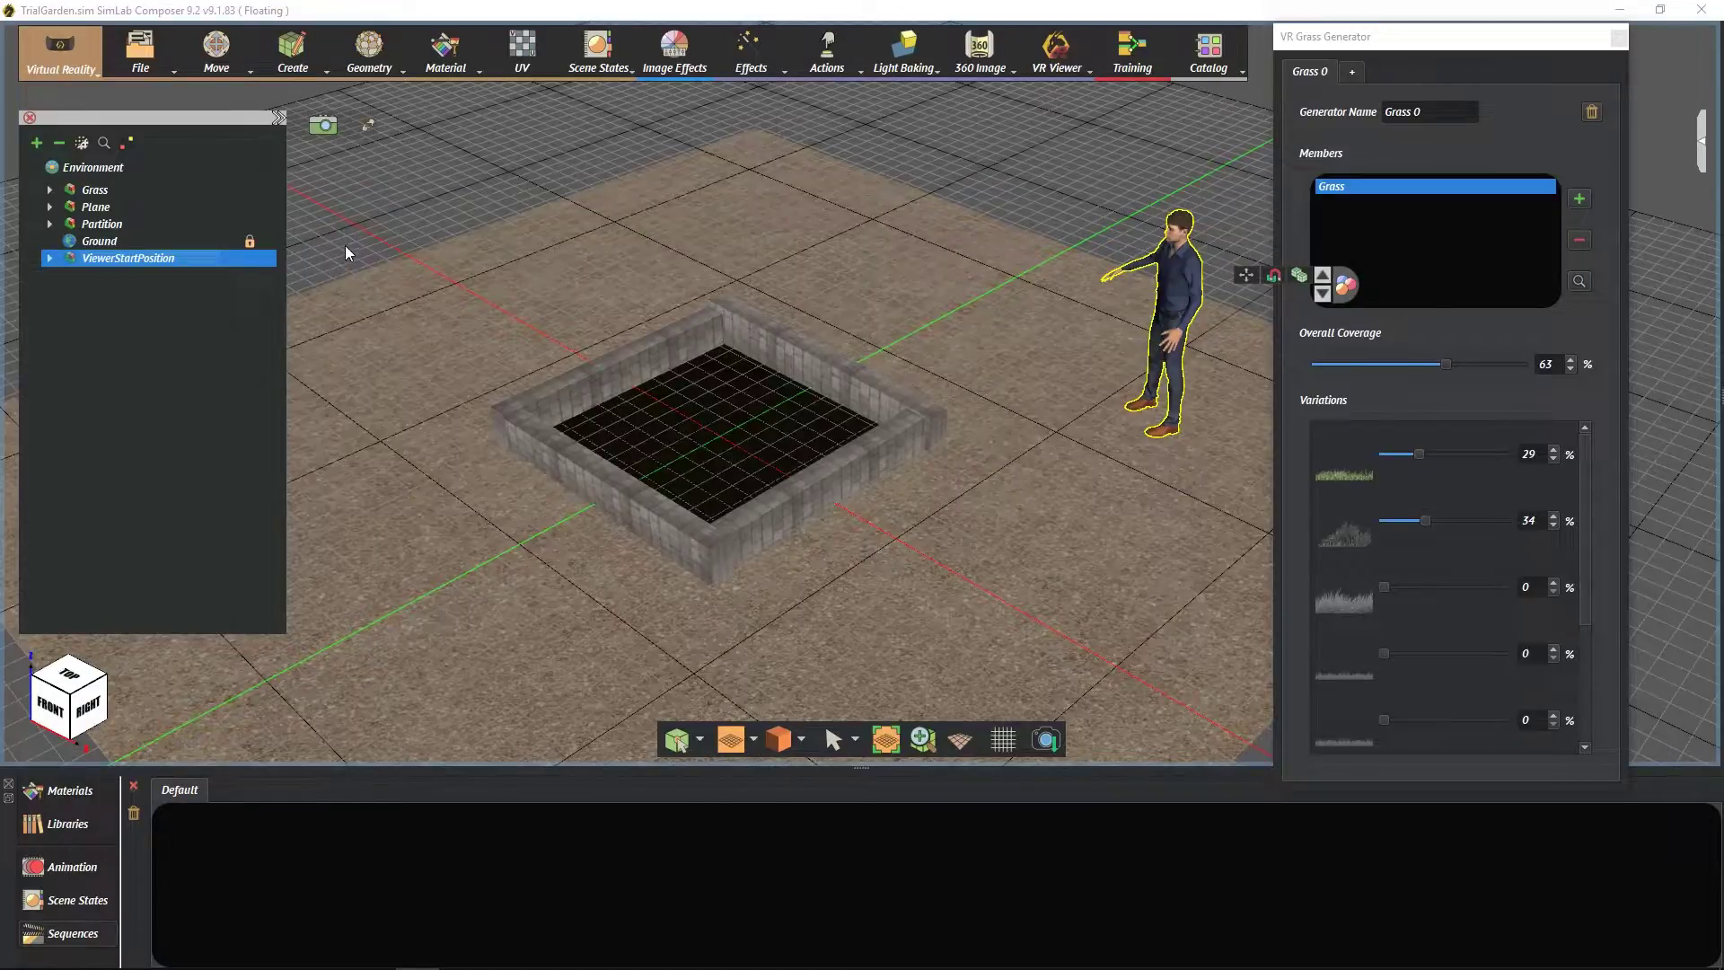
left_click_drag(589, 235, 1016, 315)
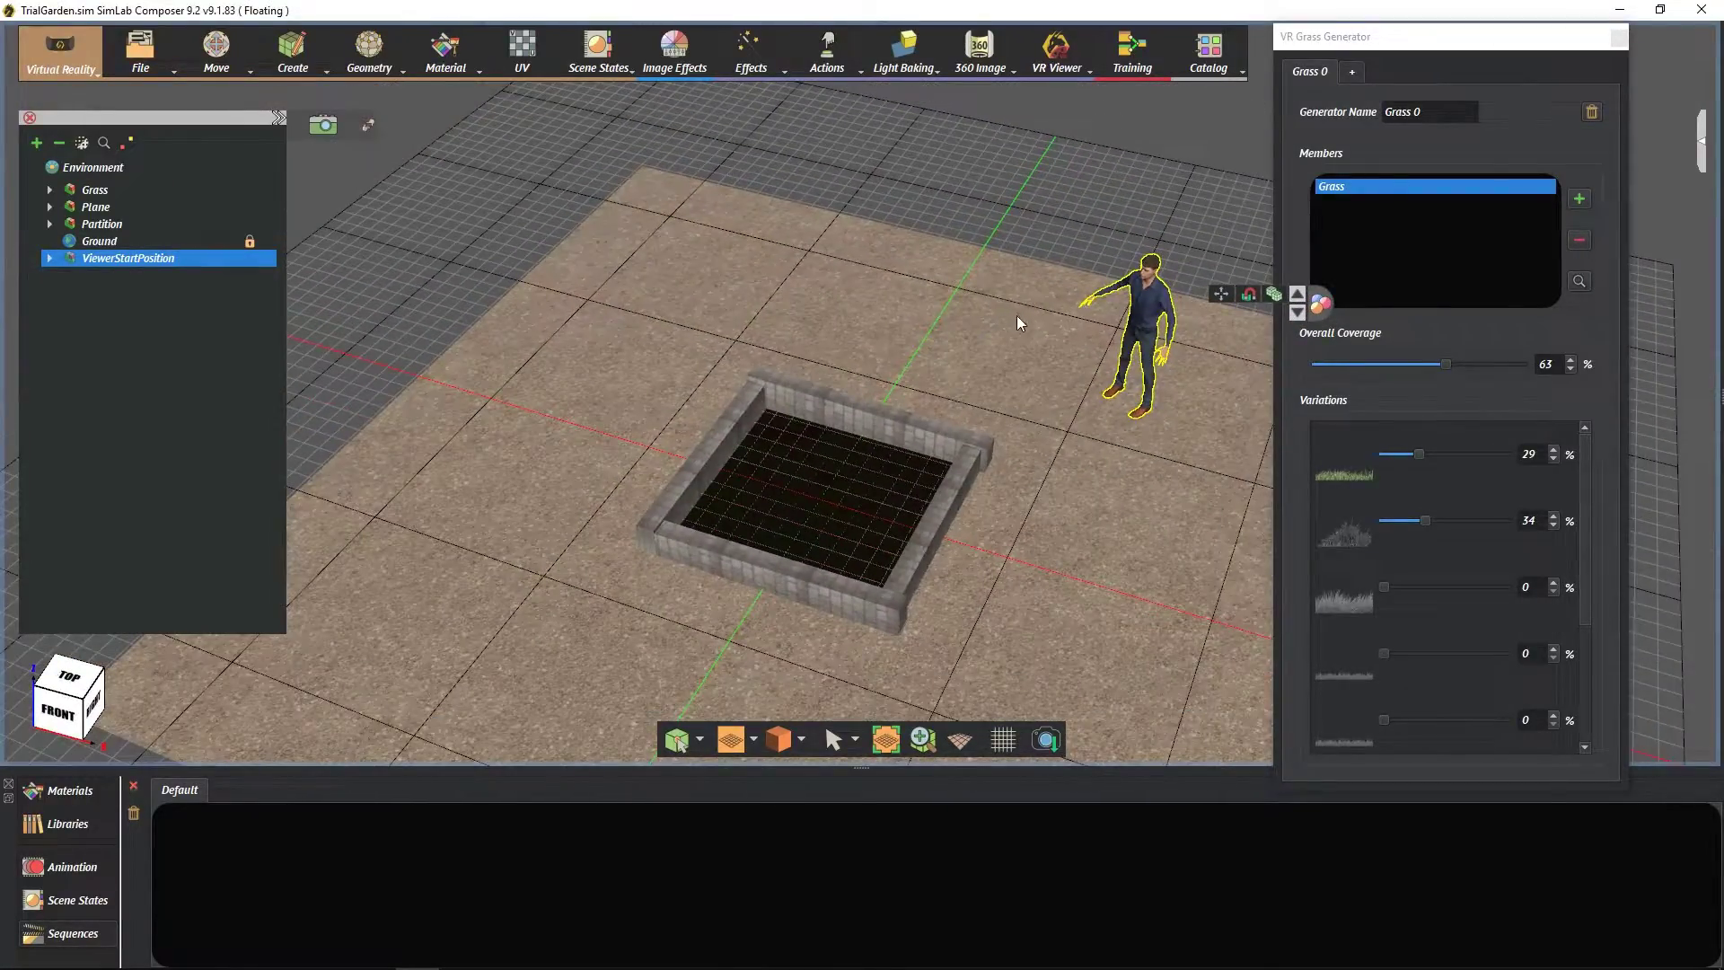
left_click_drag(1122, 368, 779, 286)
left_click(526, 221)
left_click_drag(525, 213, 1102, 82)
left_click(1061, 68)
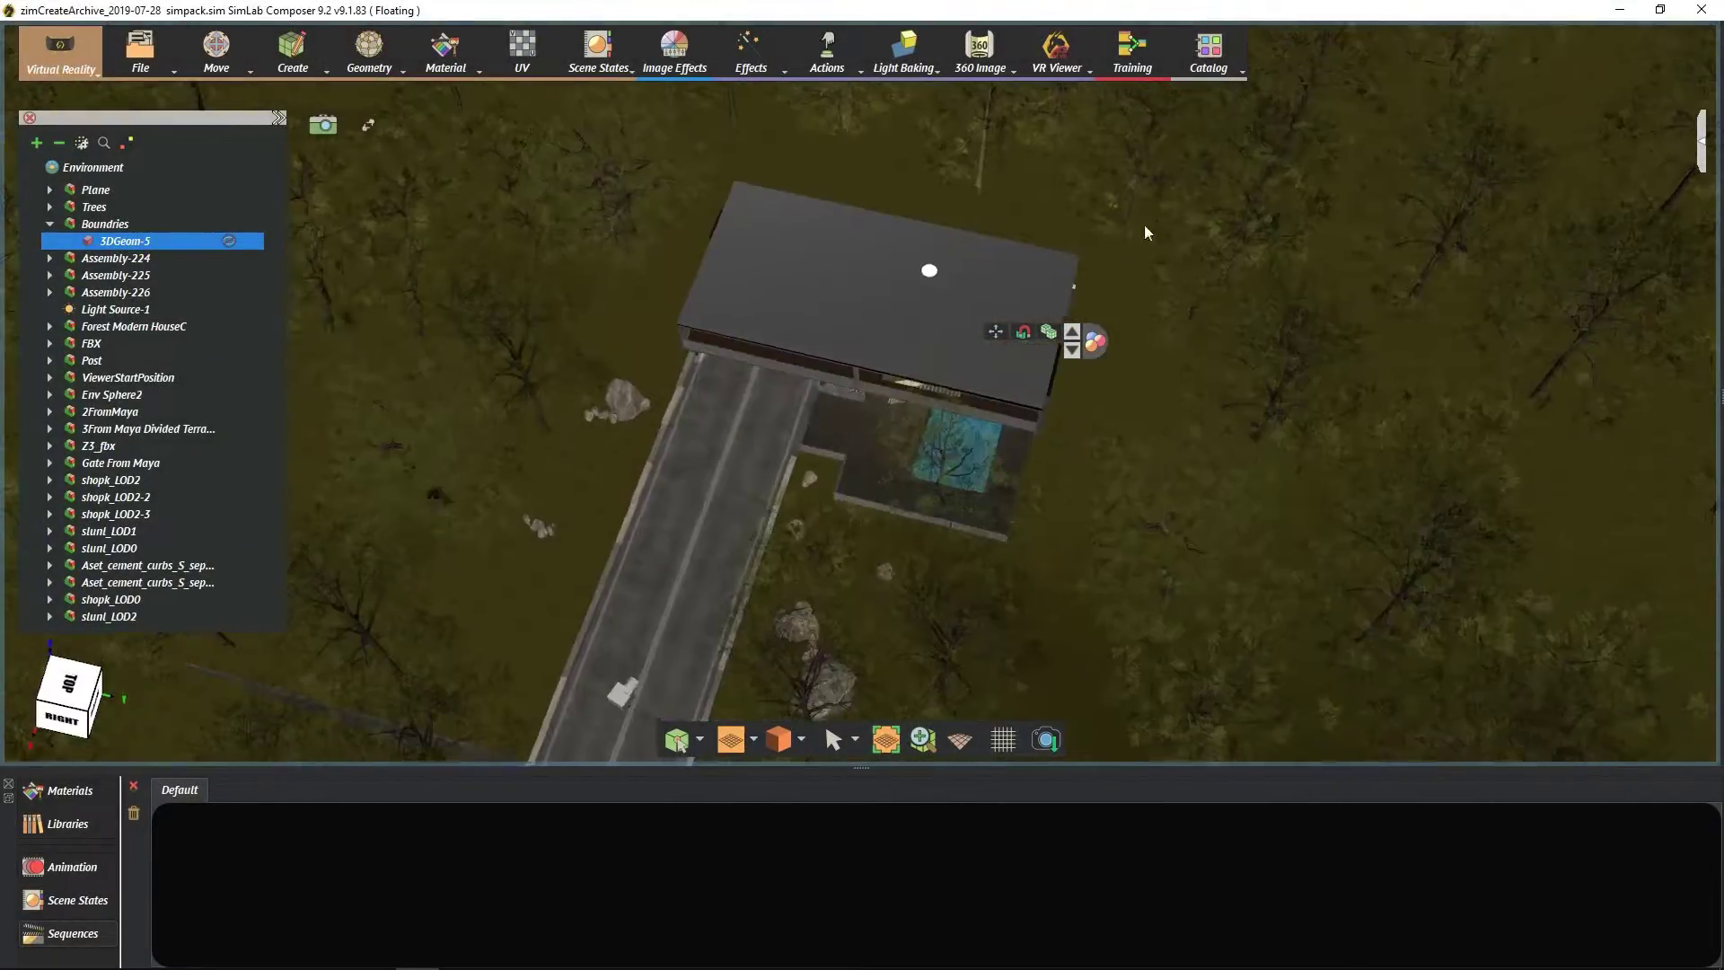
- In the forest house scene, select the Terrain group and Assembly-11 under Post
left_click(1401, 416)
left_click(468, 501)
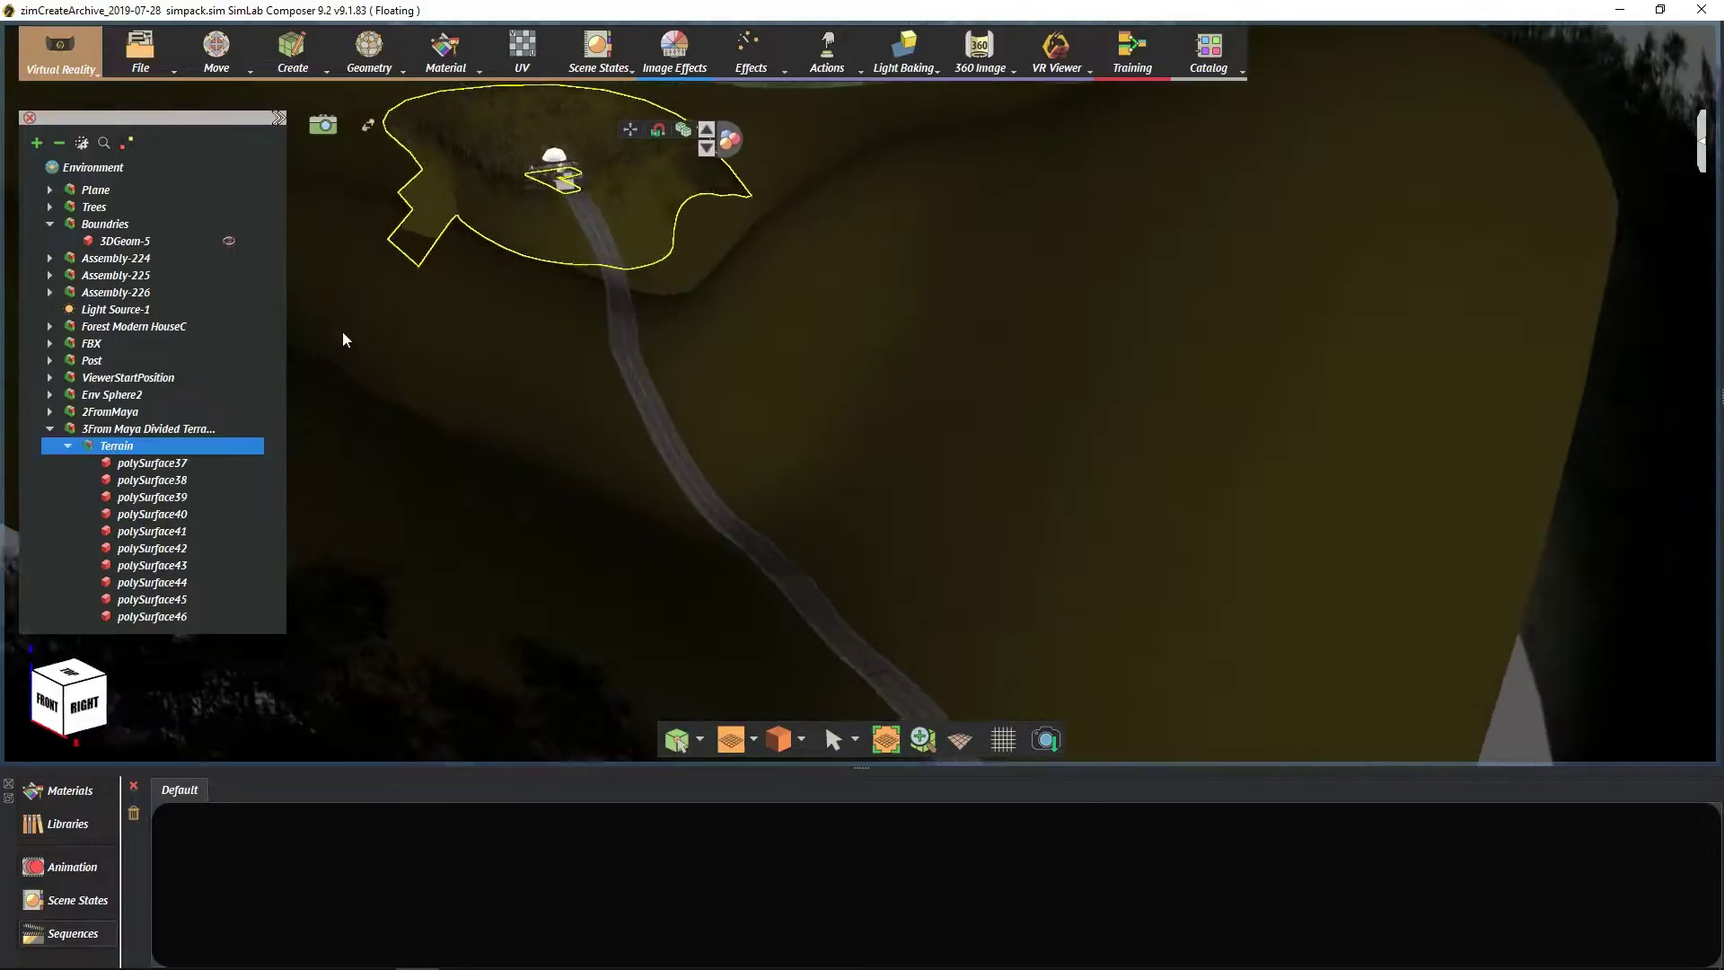
left_click(1204, 557)
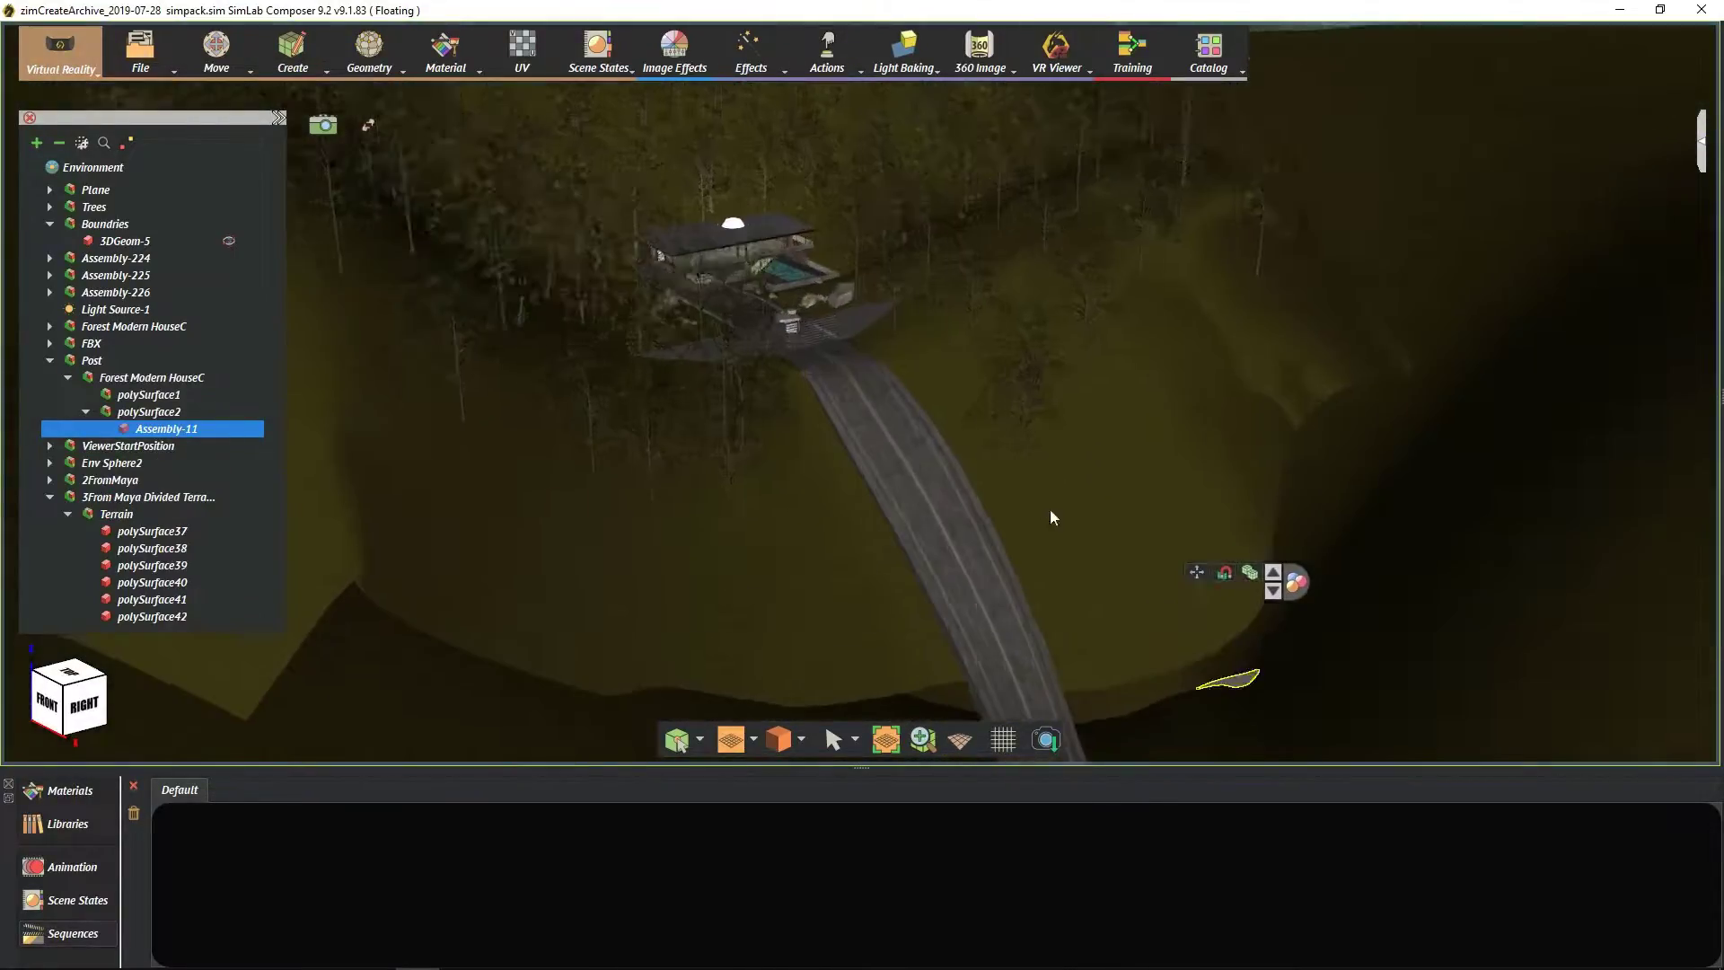